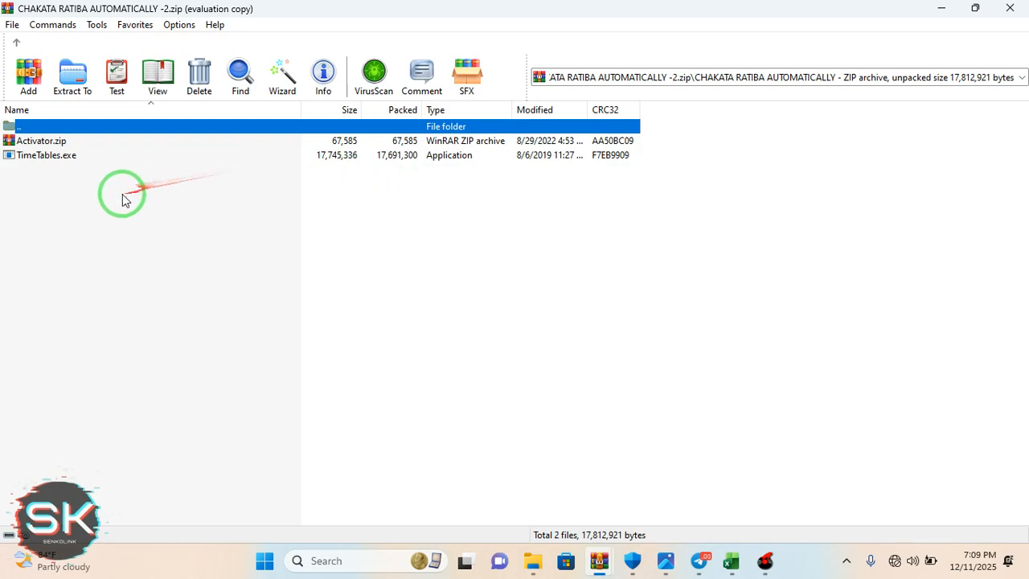
- Run TimeTables.exe from the archive and install aSc Timetables in English with the default options, launching it when setup finishes
double_click(50, 160)
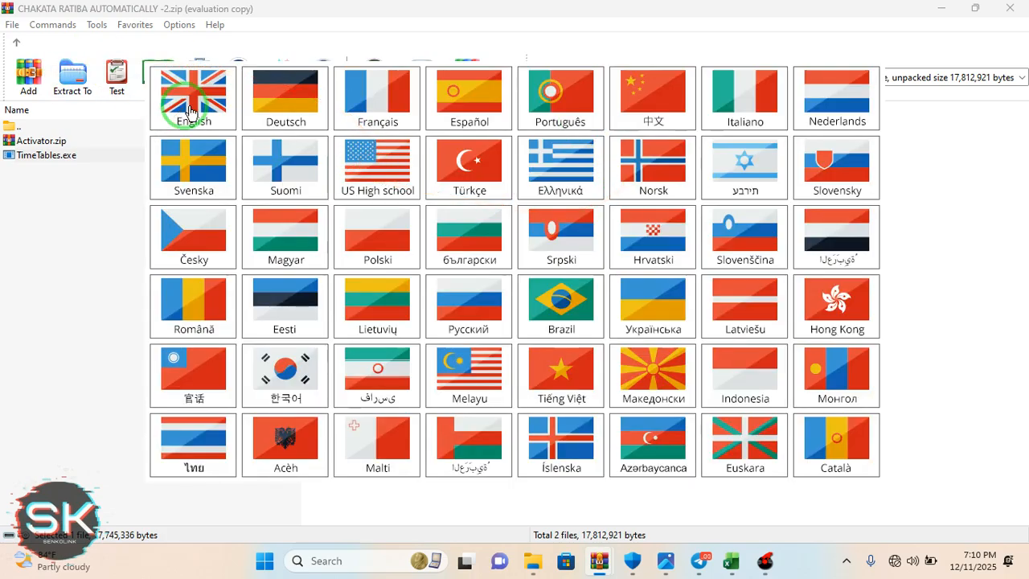
click(190, 111)
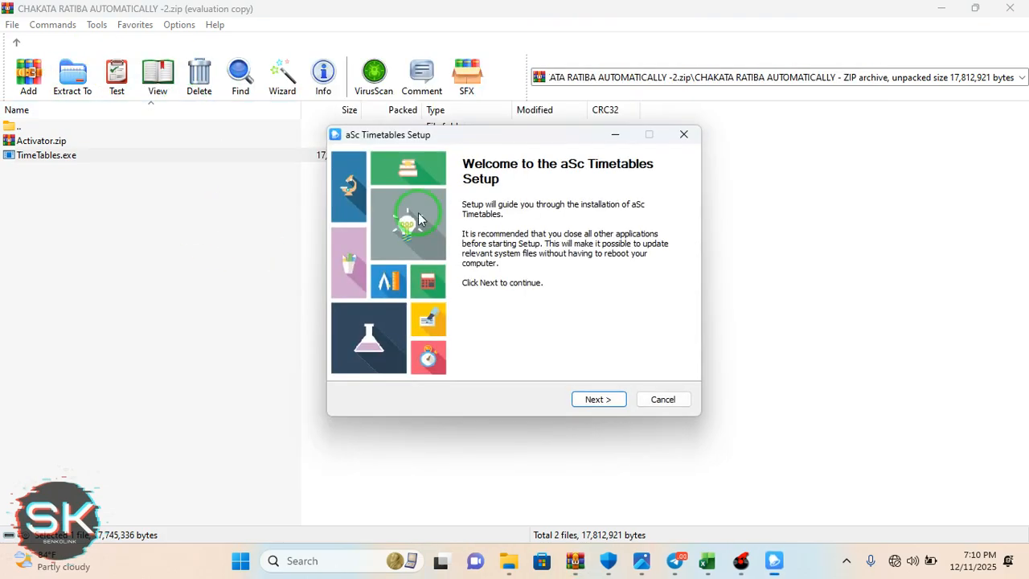
click(596, 401)
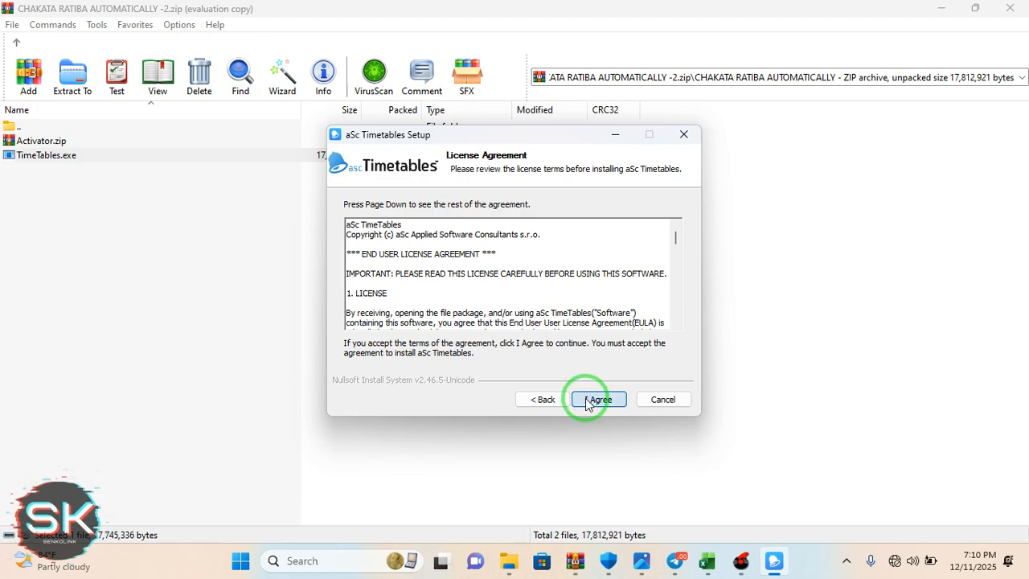
click(595, 400)
click(587, 400)
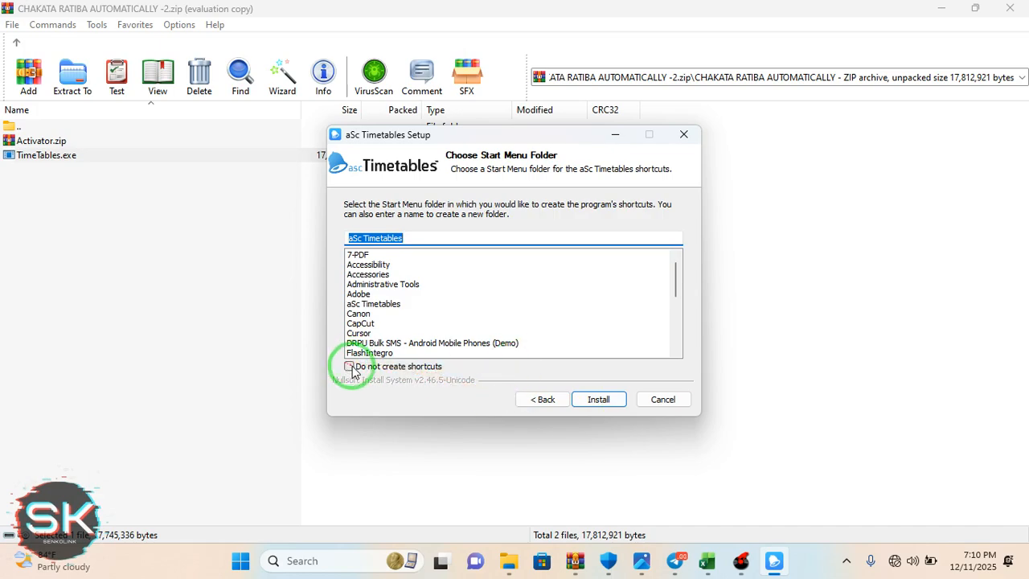
click(601, 400)
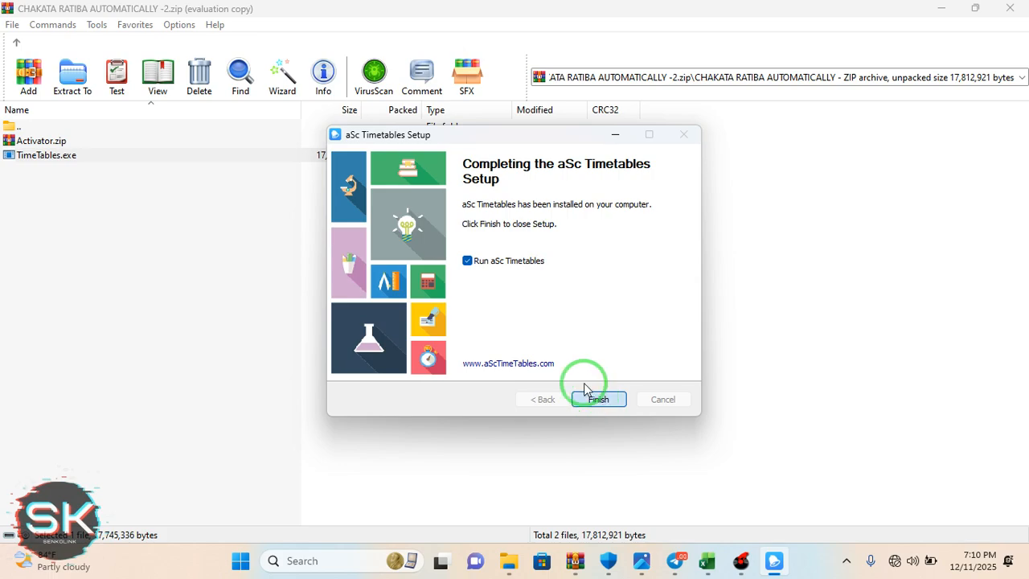
key(Return)
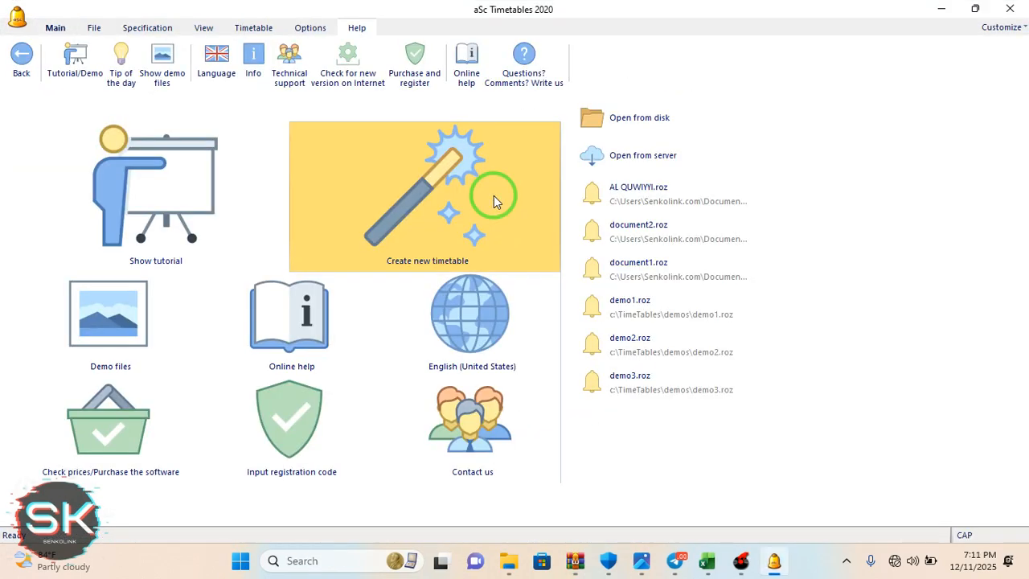
- Look at the registration form and the new timetable wizard, close both, and exit aSc Timetables without saving document1
click(314, 422)
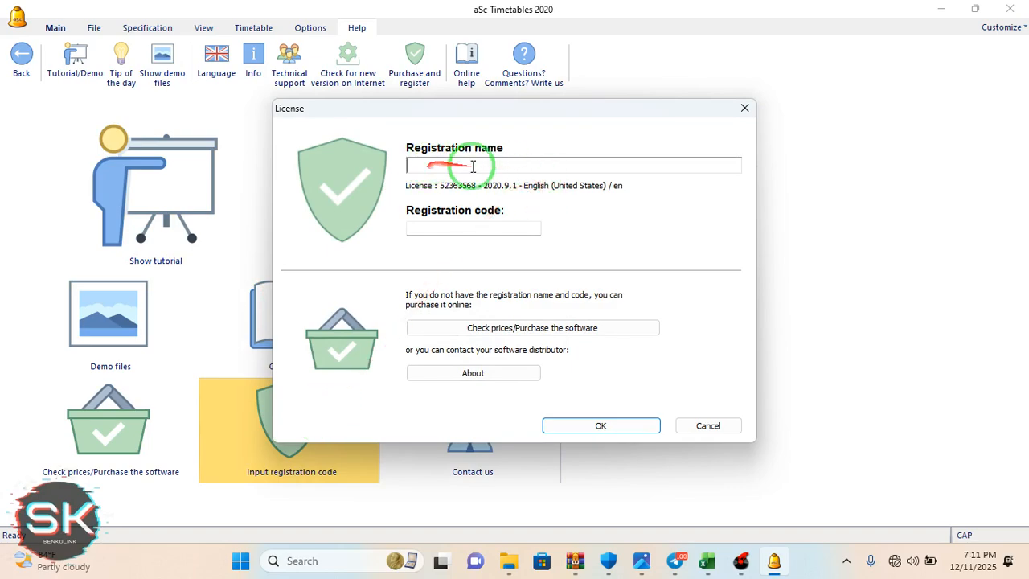
click(744, 113)
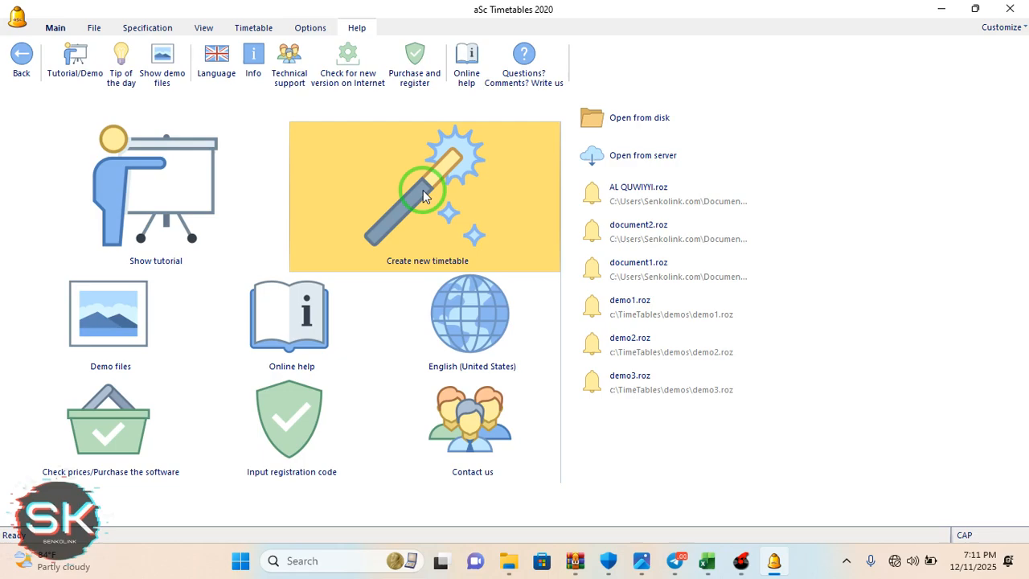
click(422, 190)
drag(599, 166, 657, 83)
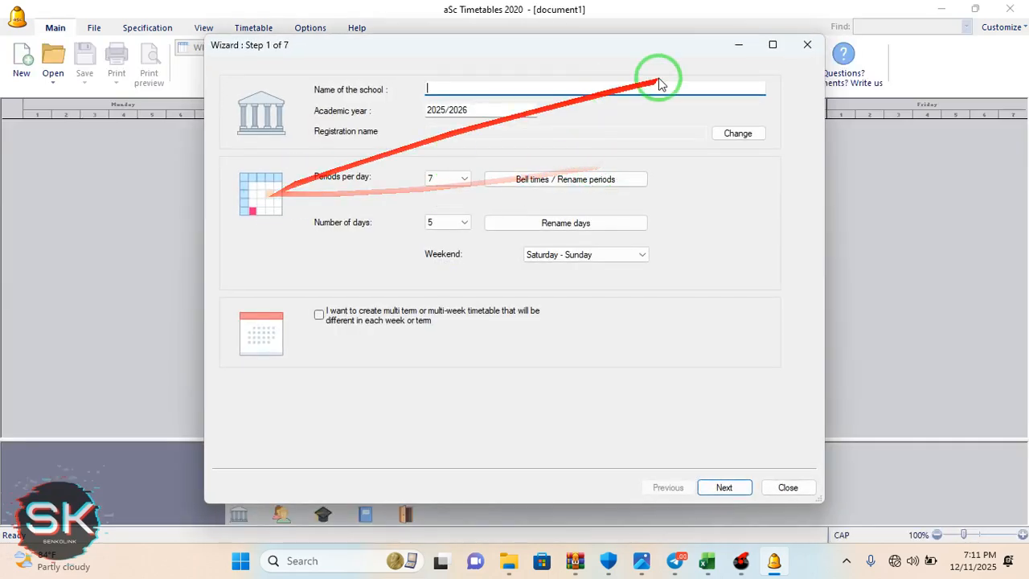
click(807, 45)
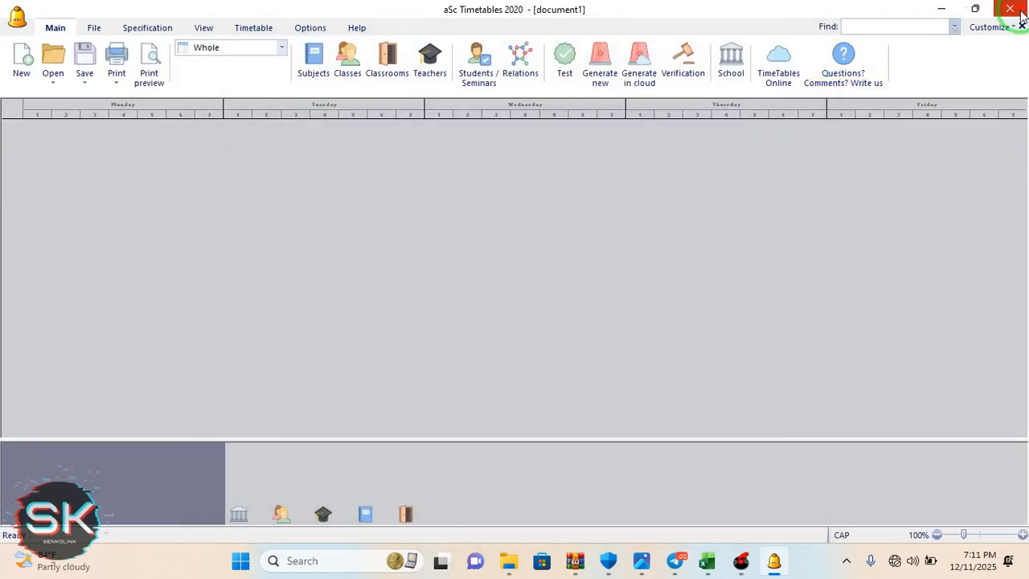
click(1011, 10)
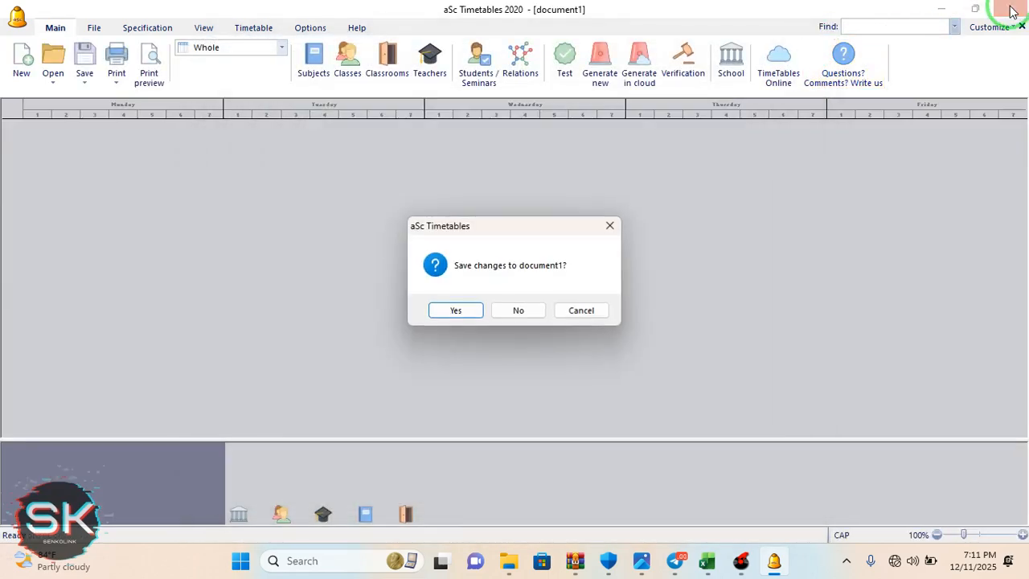
click(522, 309)
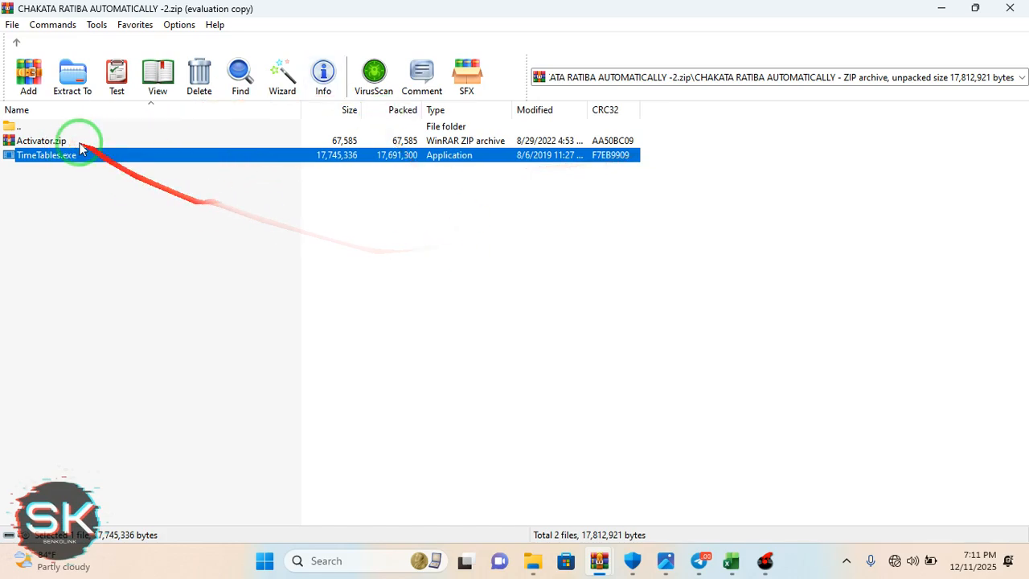
- Open the Fixed folder inside Activator.zip, dismissing the WinRAR purchase reminder
double_click(36, 143)
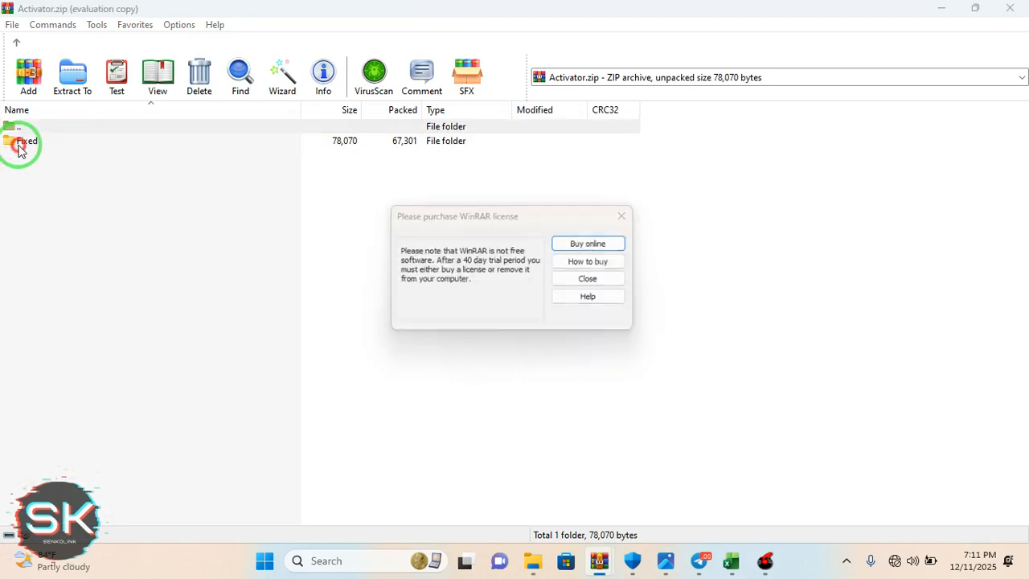
click(594, 280)
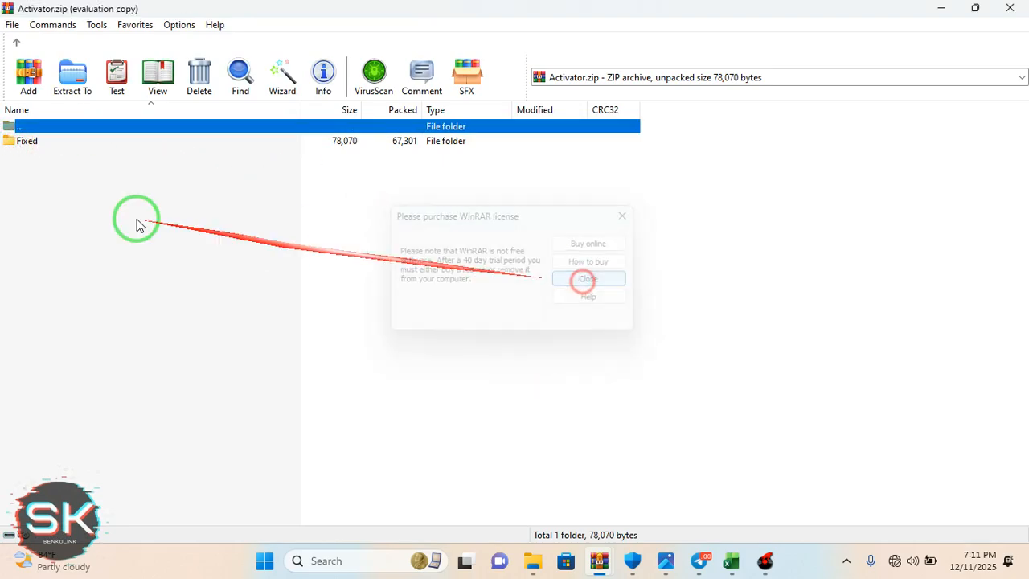
double_click(24, 142)
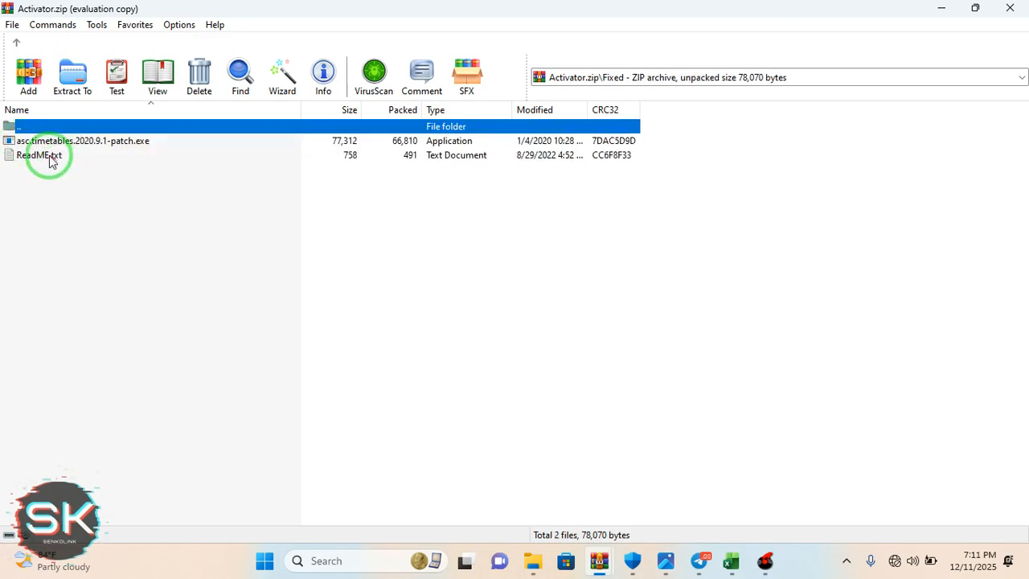
- Arrange the C:\TimeTables folder window beside a reduced Activator.zip window so both file lists are accessible
drag(22, 147, 730, 39)
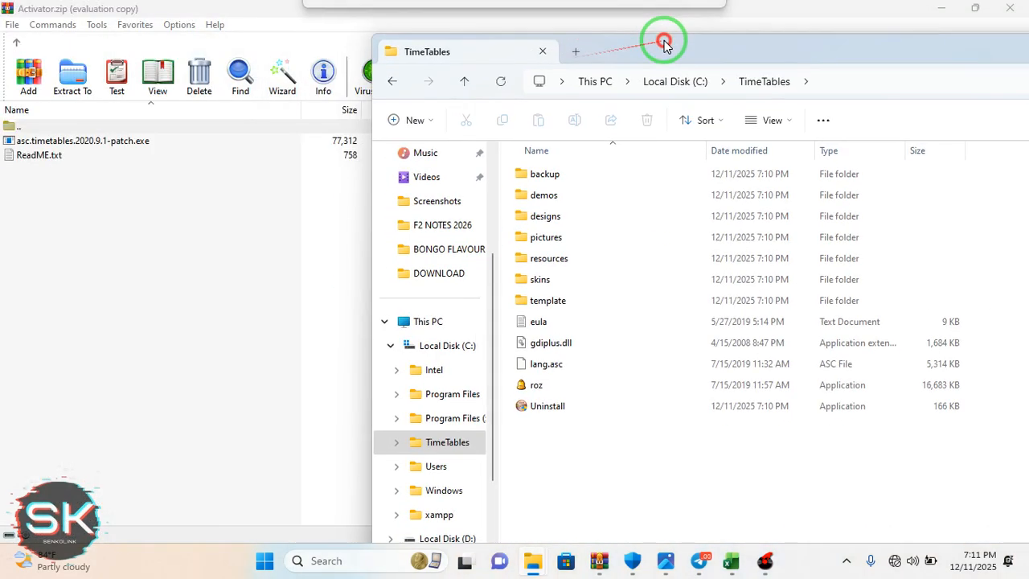
drag(118, 143, 314, 257)
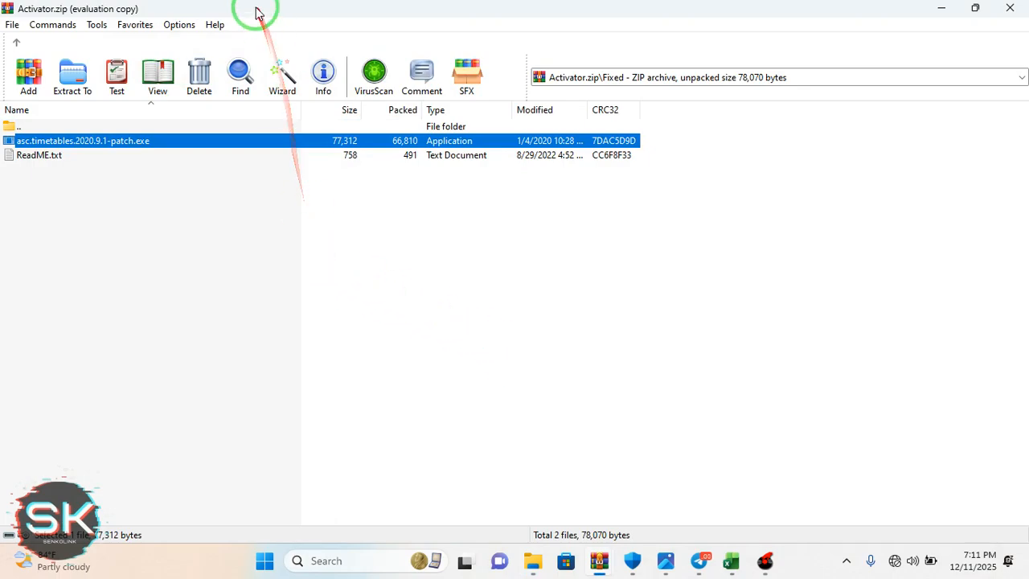
drag(257, 11, 238, 153)
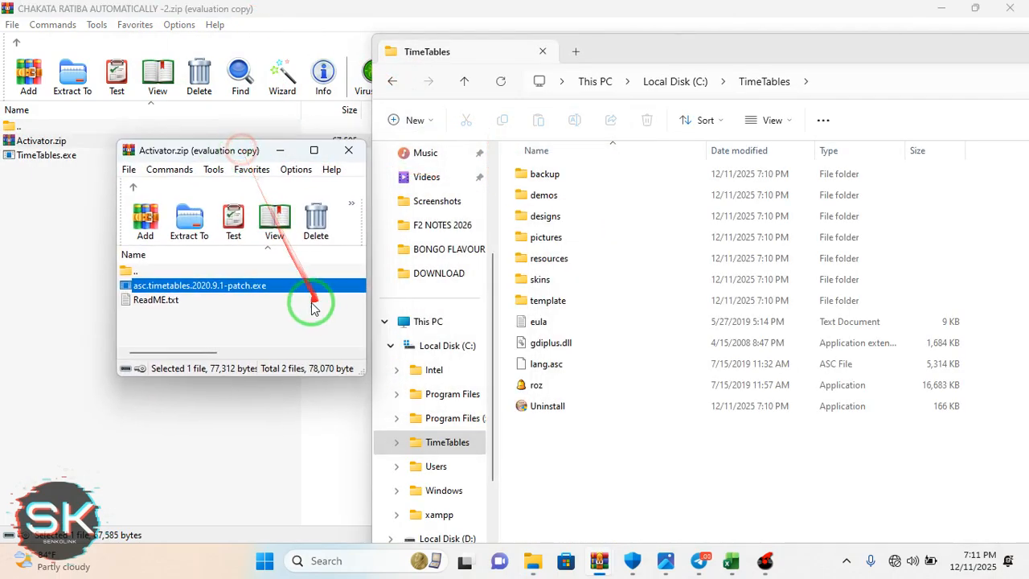
- Try to move asc.timetables.2020.9.1-patch.exe from the archive into C:\TimeTables, skip the file and quit the transfer
drag(276, 285, 580, 452)
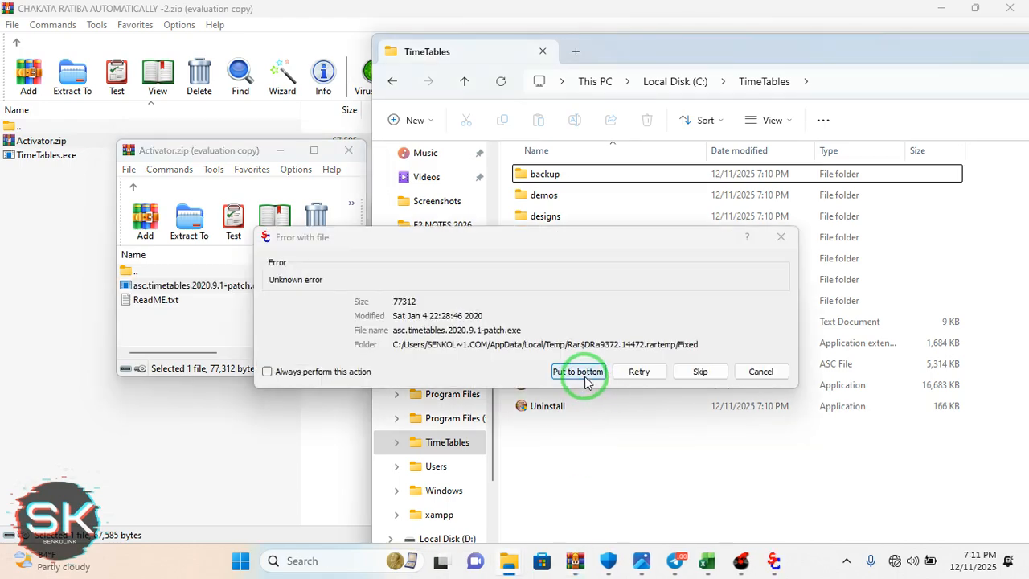
click(700, 372)
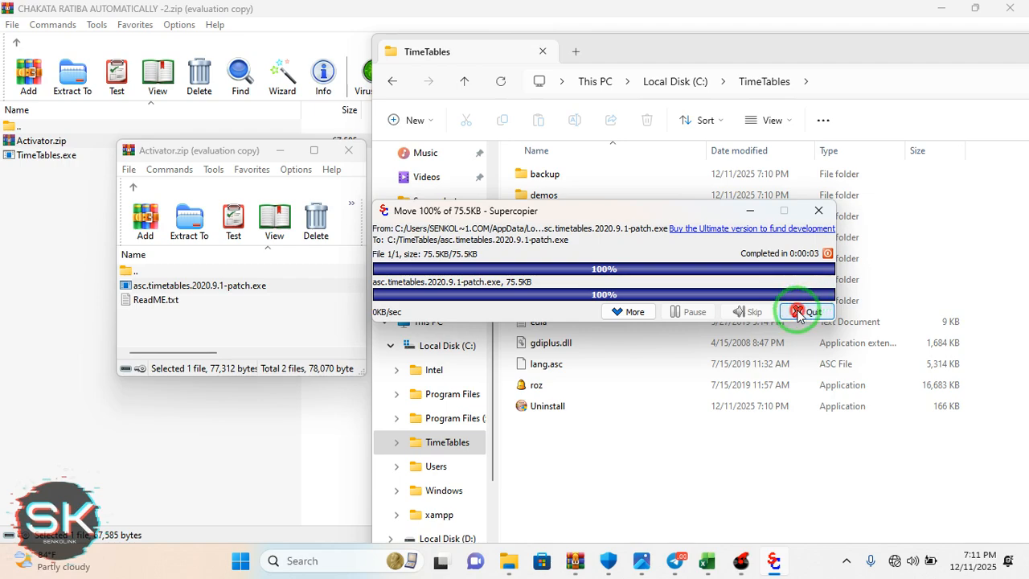
click(809, 311)
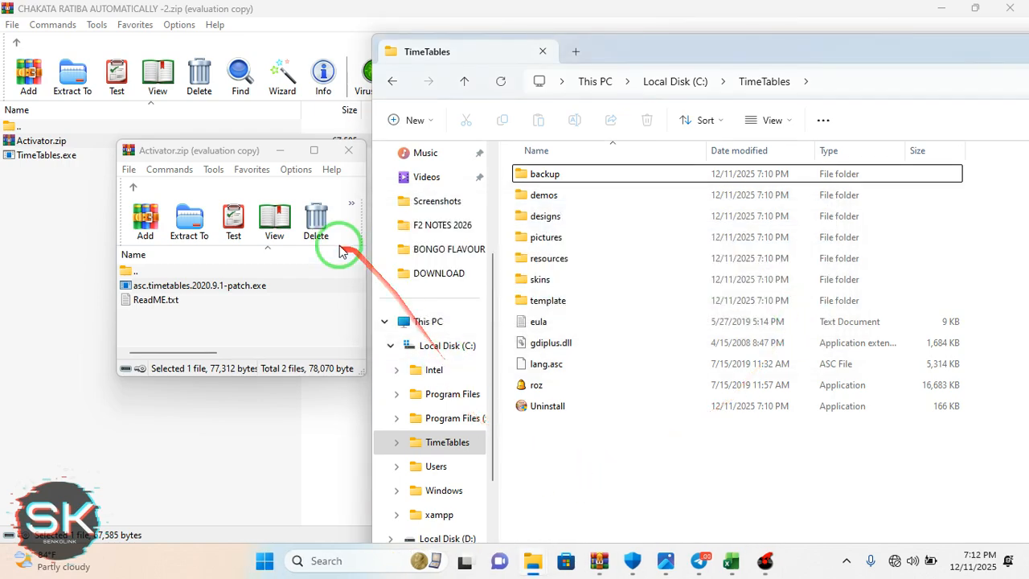
- Try to copy asc.timetables.2020.9.1-patch.exe from the archive for pasting into the TimeTables folder, and leave the name editing
click(209, 288)
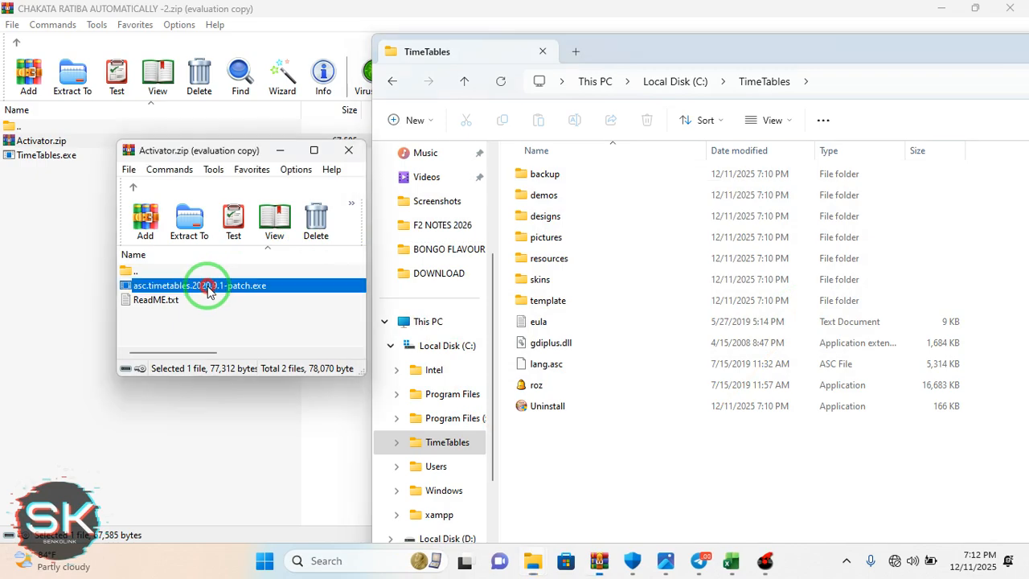
click(208, 288)
right_click(207, 291)
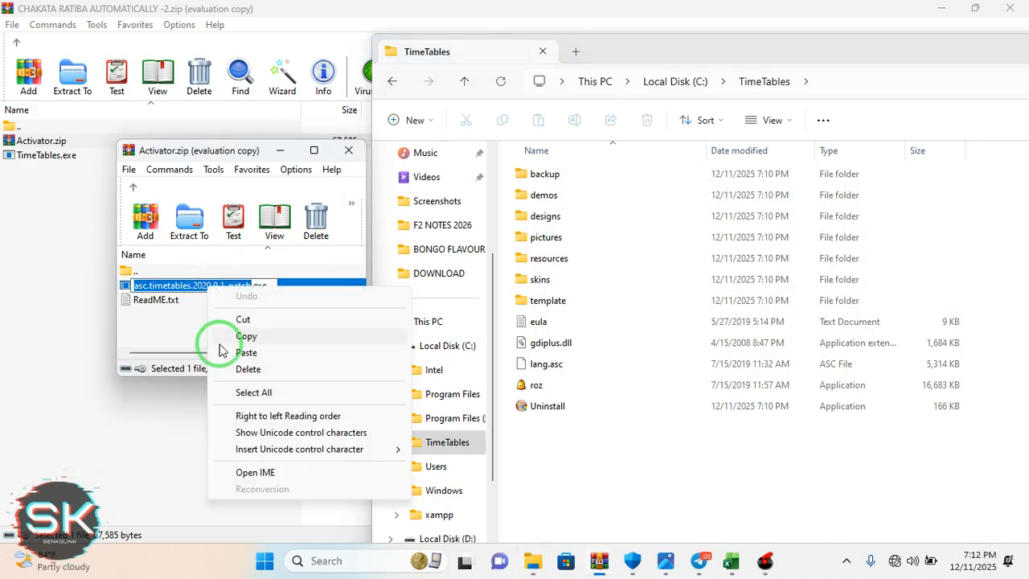
click(249, 340)
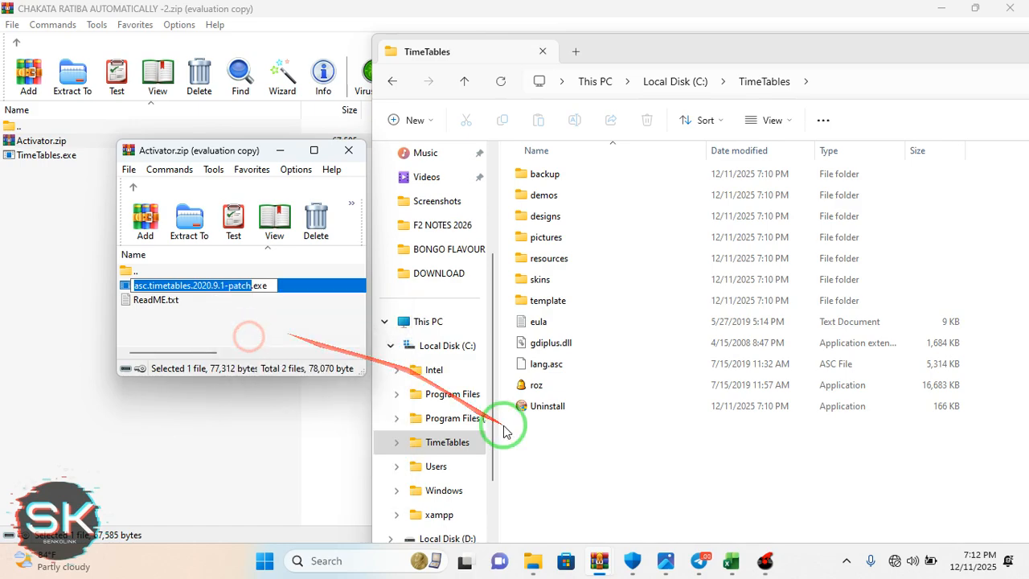
click(537, 445)
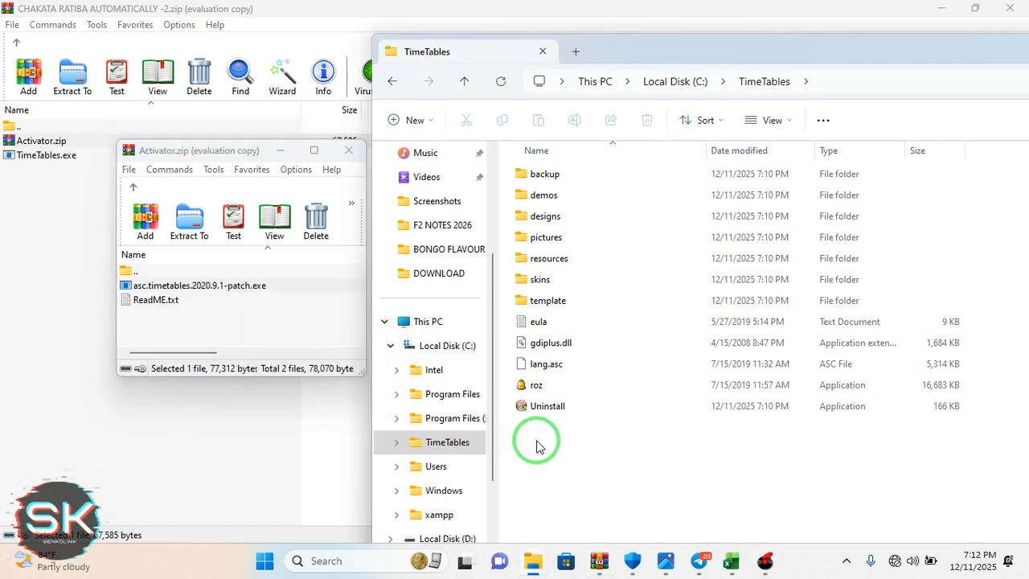
right_click(537, 444)
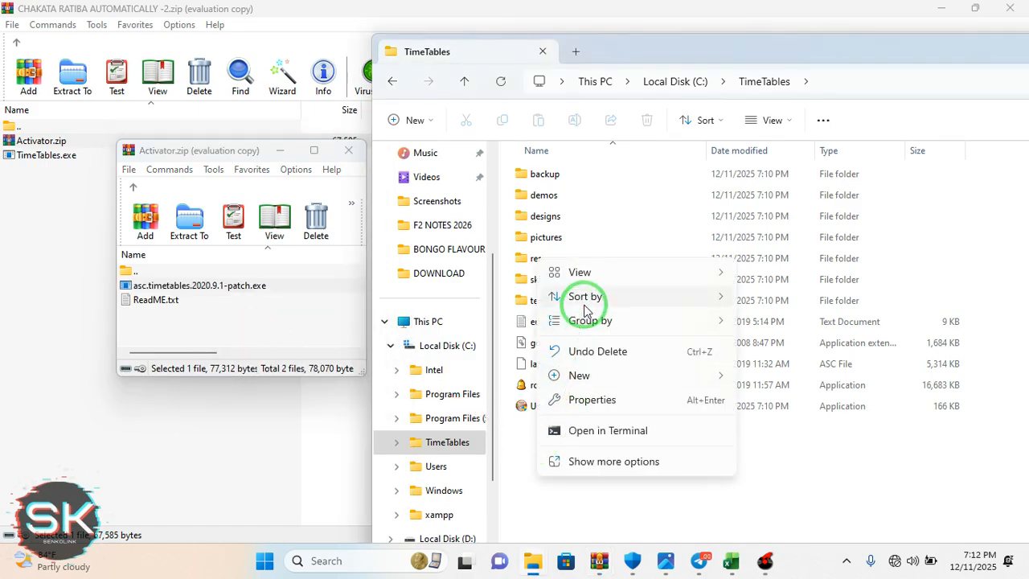
click(168, 288)
right_click(167, 286)
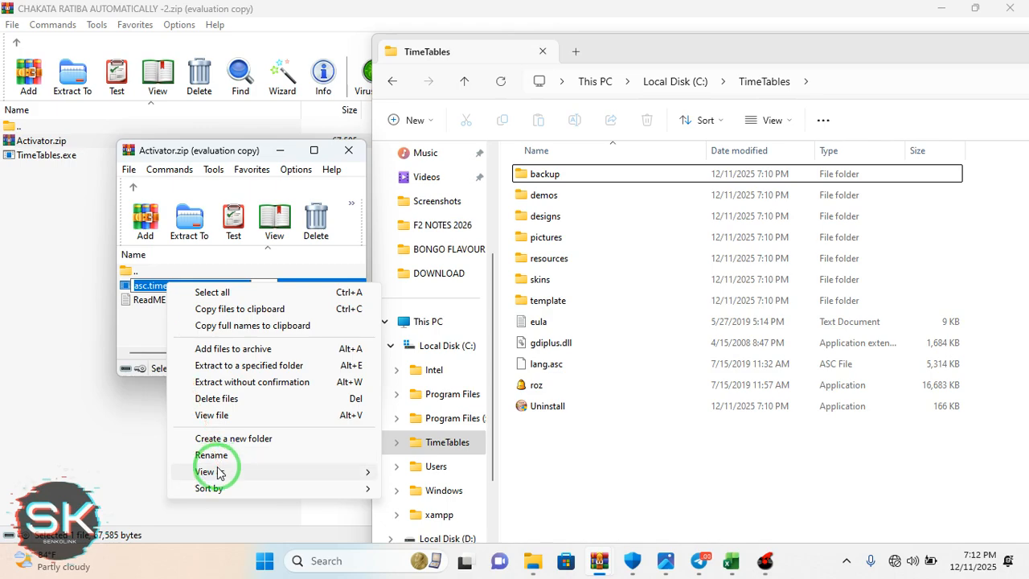
click(158, 285)
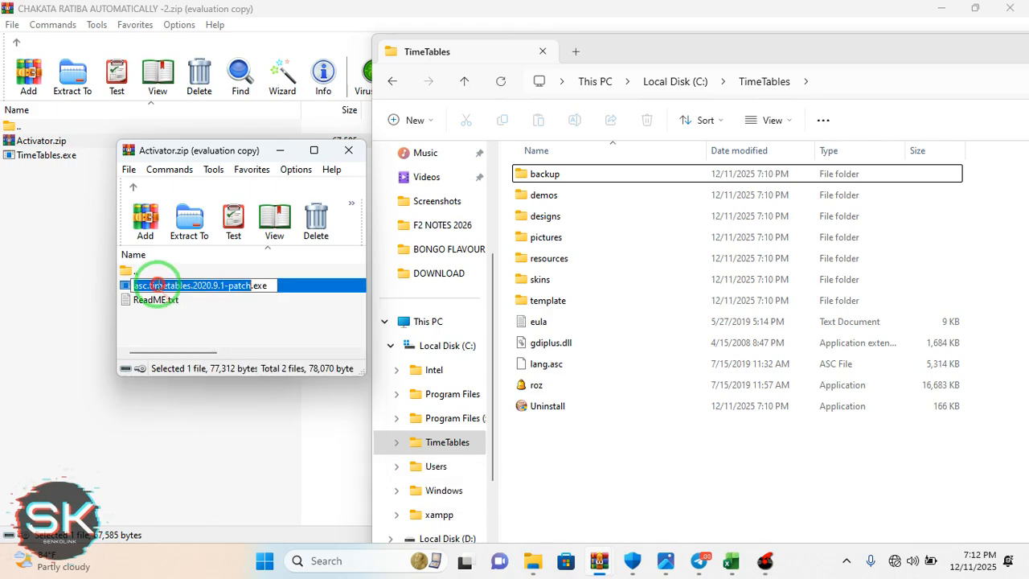
click(225, 336)
- Try to move asc.timetables.2020.9.1-patch.exe from the archive into the C:\TimeTables folder, repeatedly putting the failed file to the bottom
drag(207, 283, 568, 452)
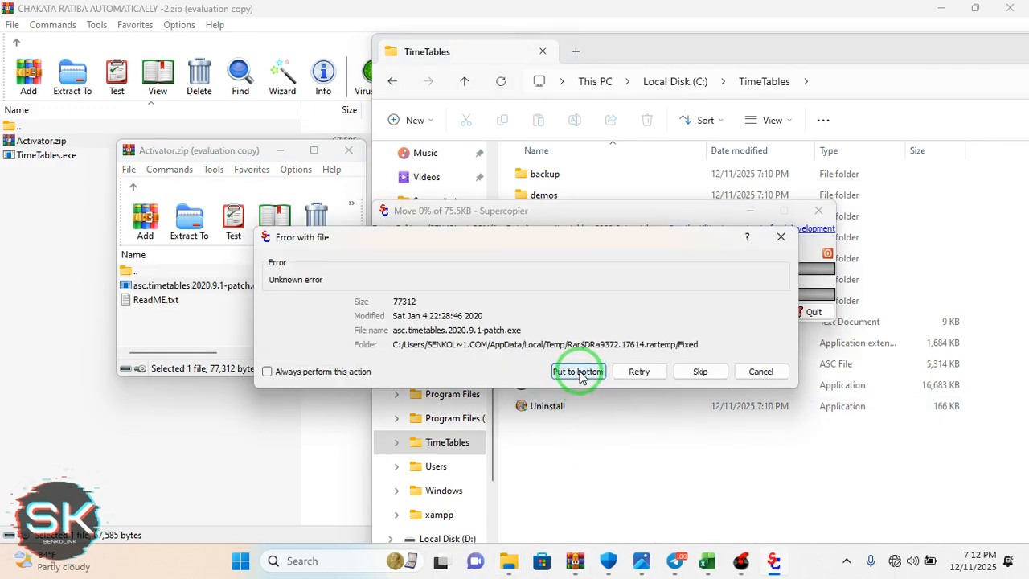
click(579, 372)
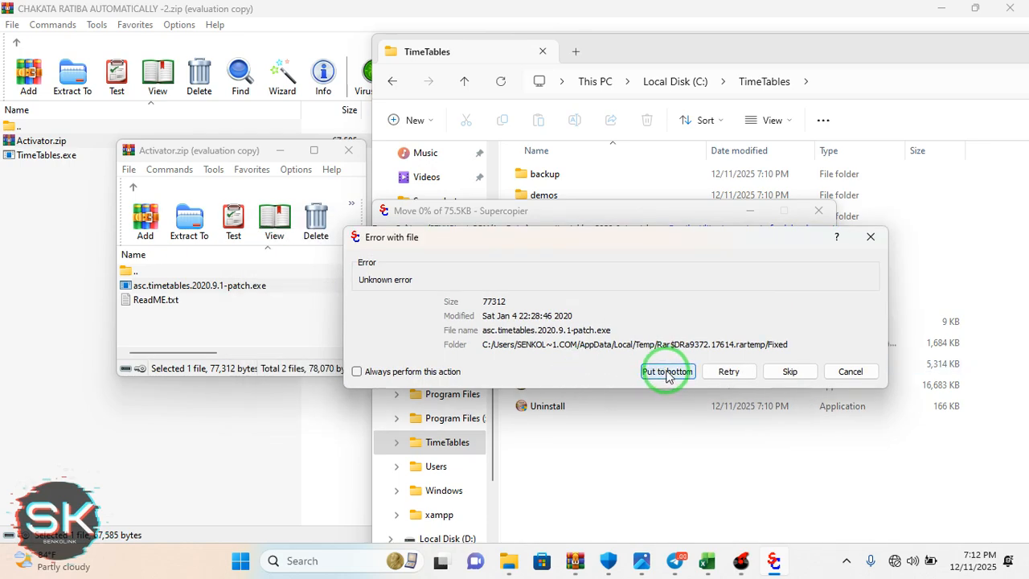
click(666, 372)
click(666, 372)
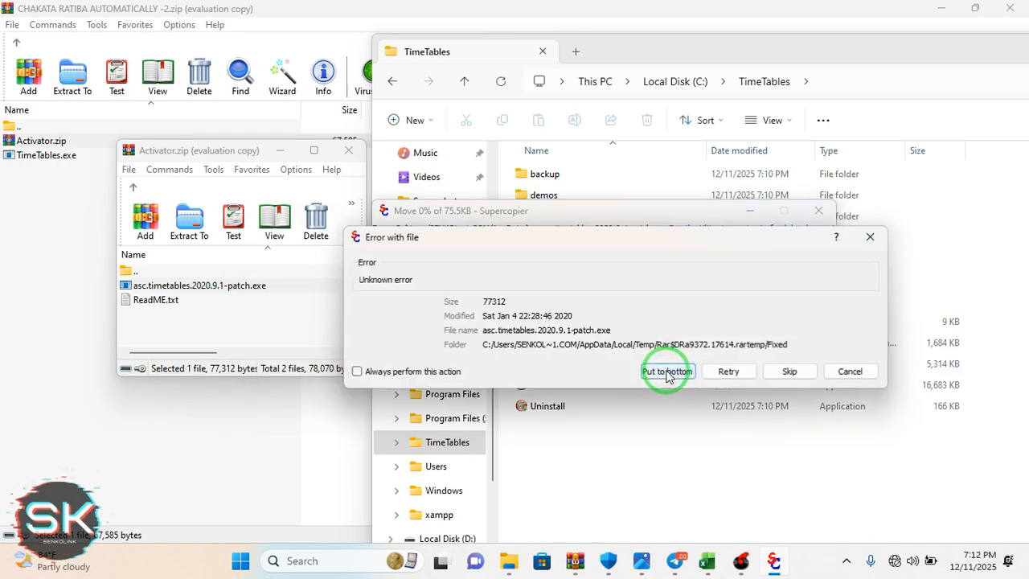
click(667, 372)
click(666, 372)
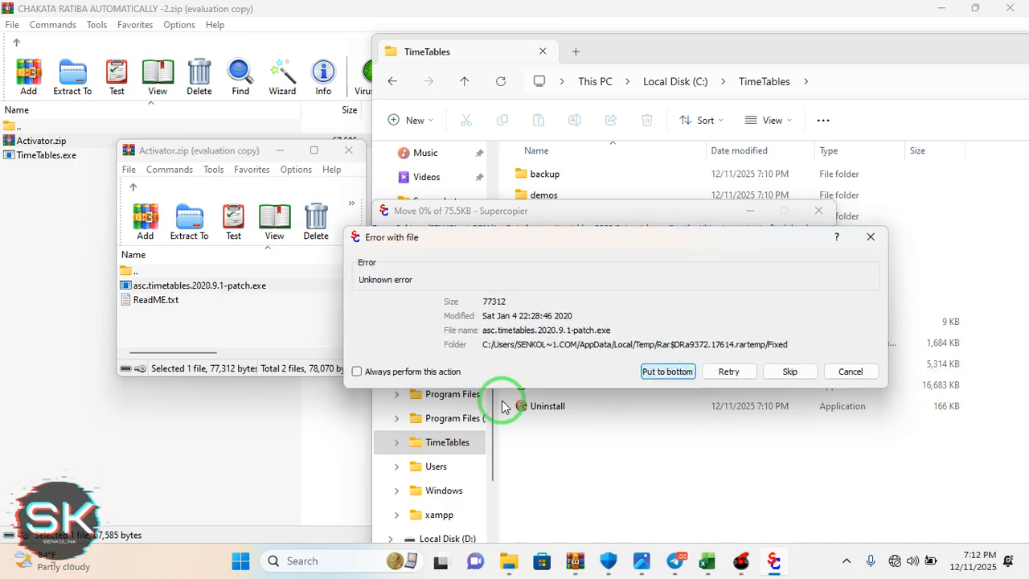
- Try making the put-to-bottom choice permanent for the failing patch file transfer, and abandon the transfer
click(359, 372)
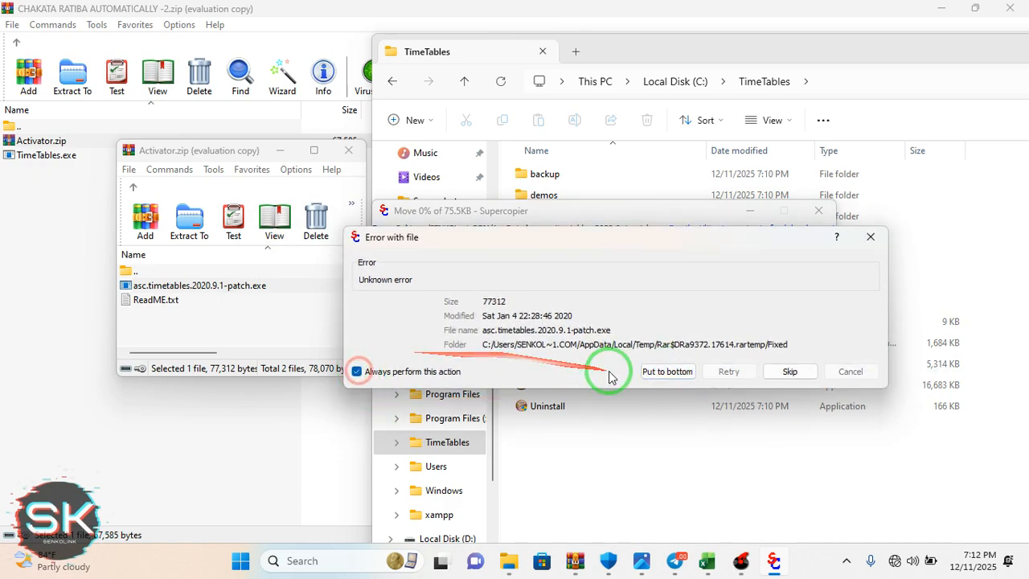
click(666, 372)
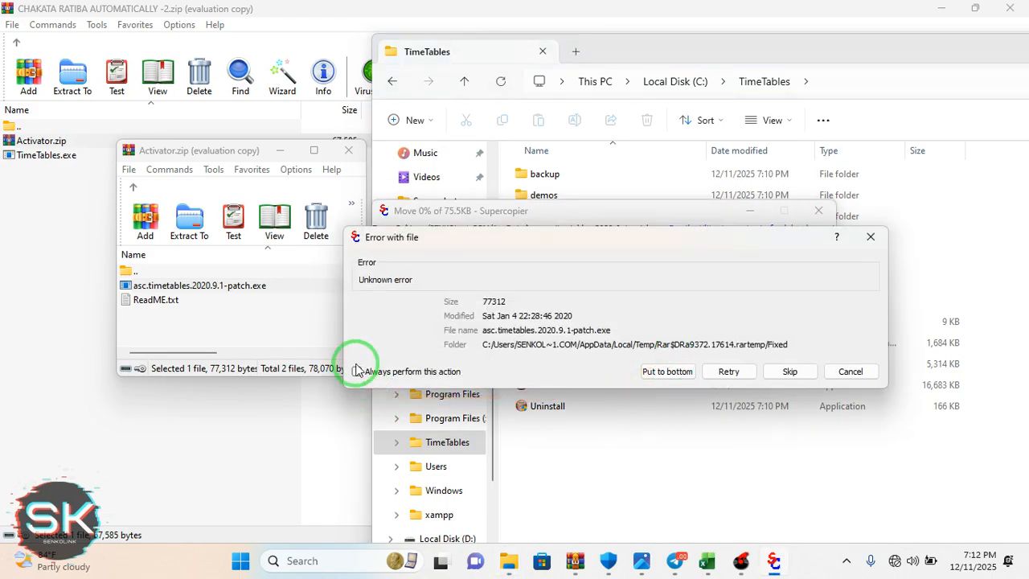
click(357, 373)
click(664, 373)
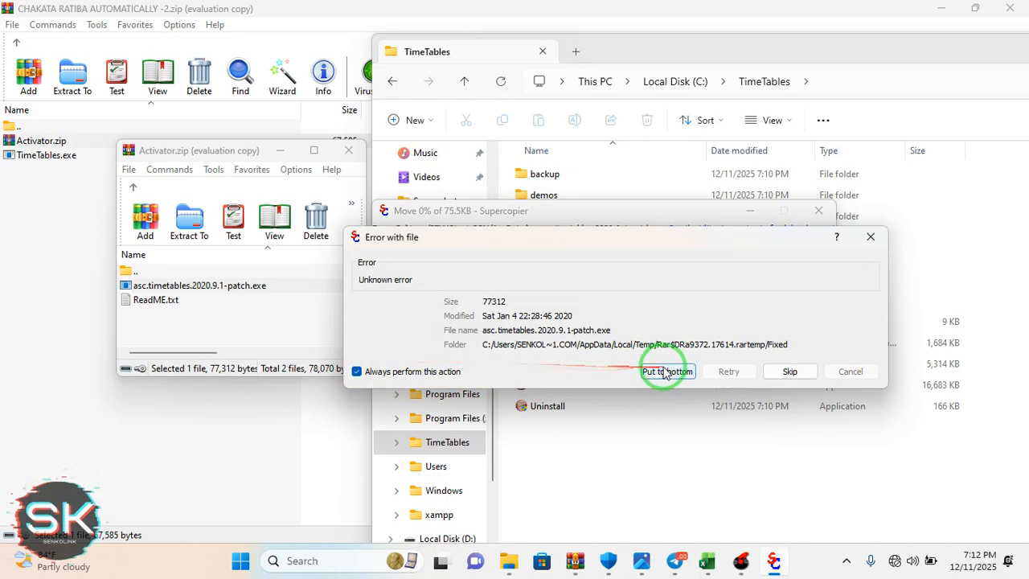
click(664, 371)
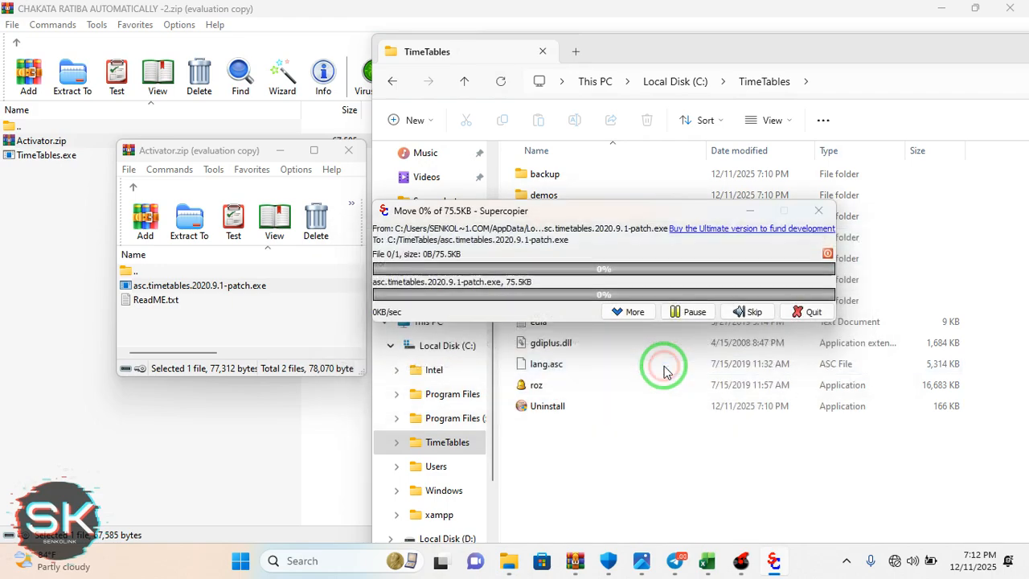
click(869, 238)
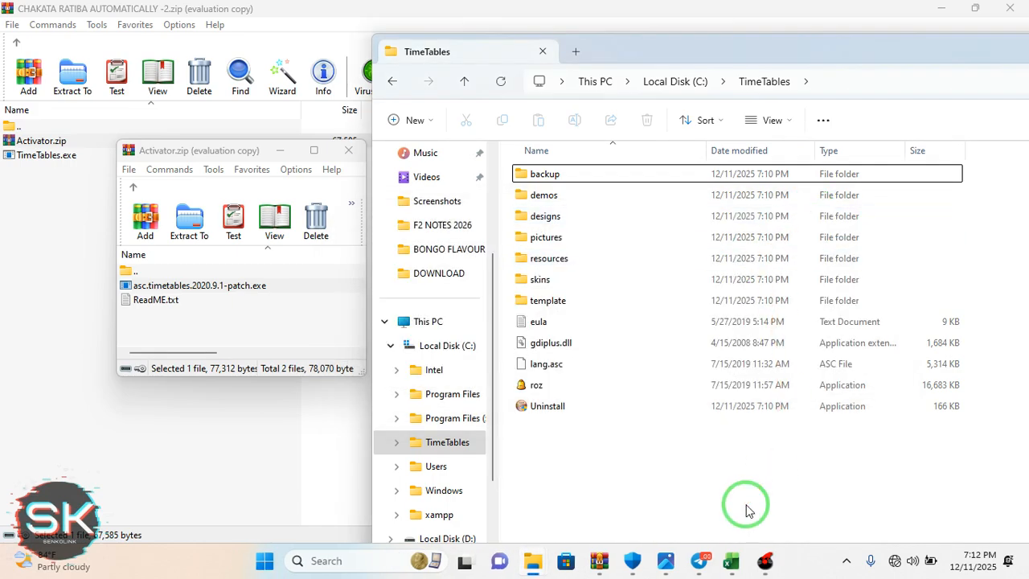
- Check the real-time protection setting in Windows Security and close Windows Security
click(846, 561)
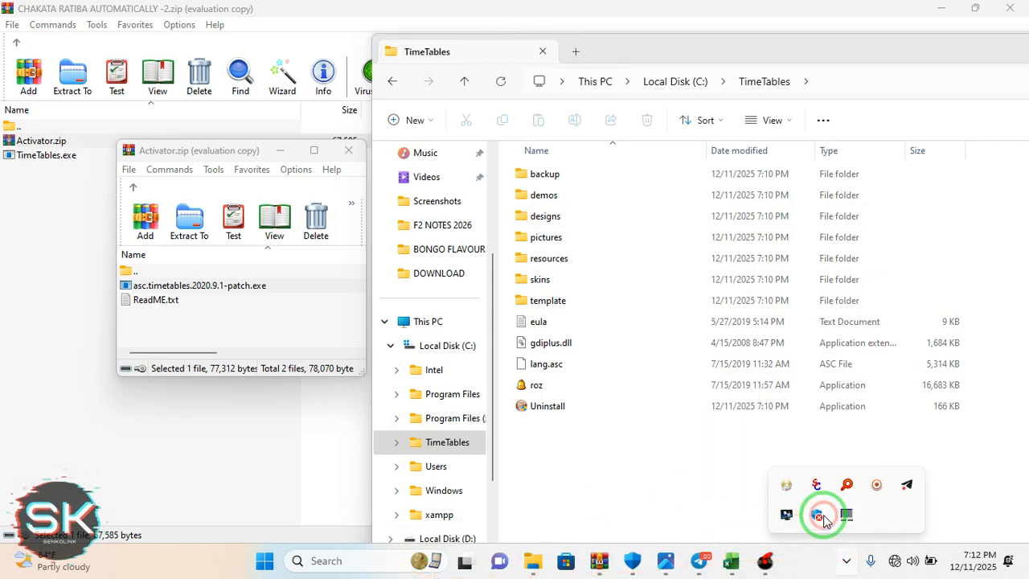
click(816, 517)
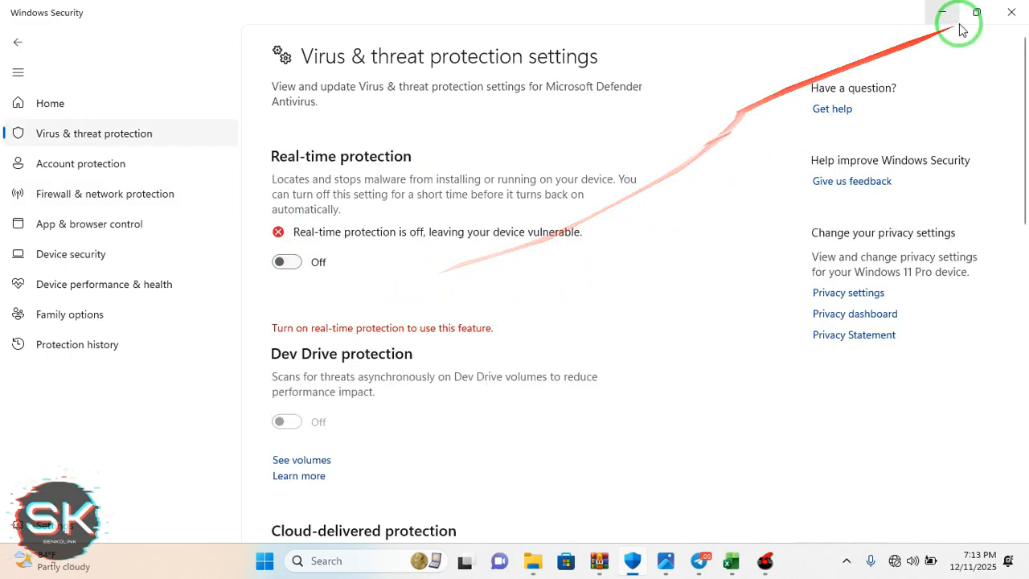
click(1011, 13)
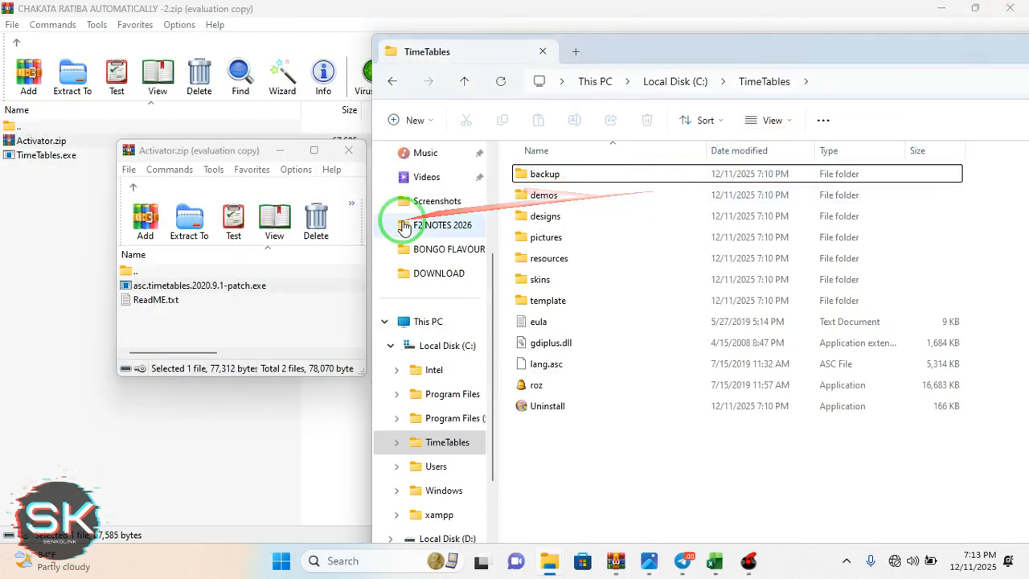
- Transfer asc.timetables.2020.9.1-patch.exe from the Activator.zip archive into the C:\TimeTables folder
drag(227, 287, 551, 448)
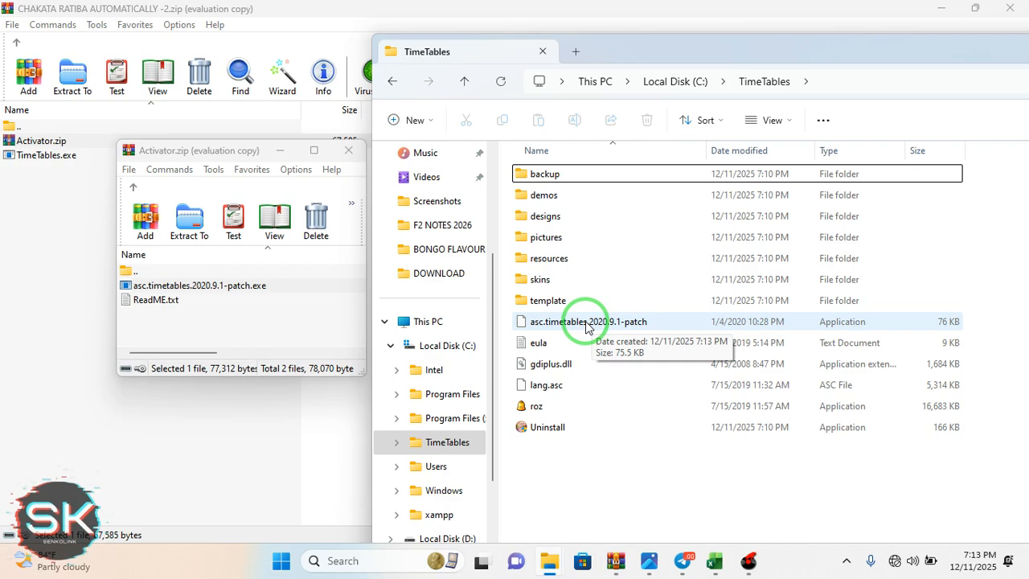
click(846, 562)
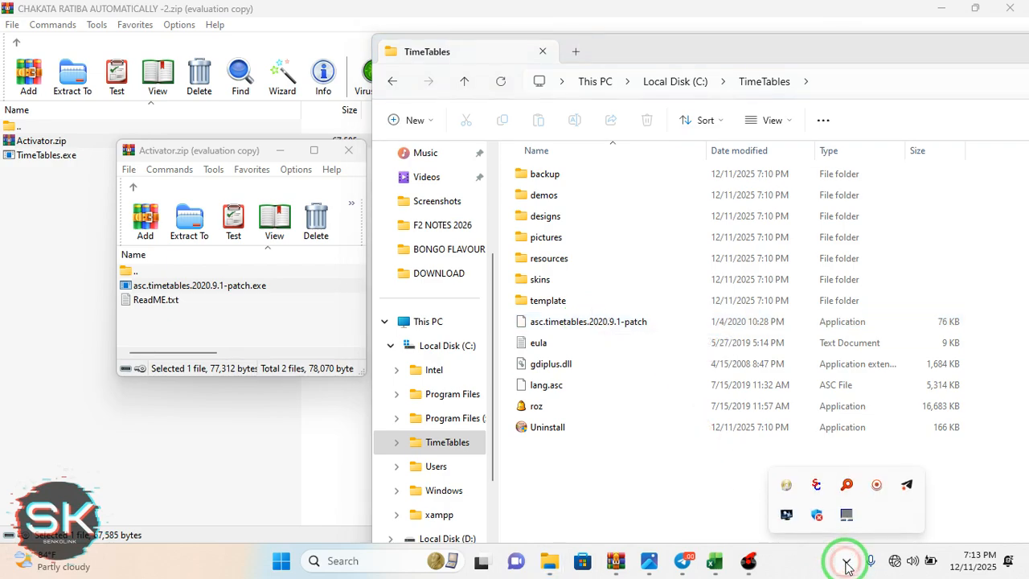
click(602, 446)
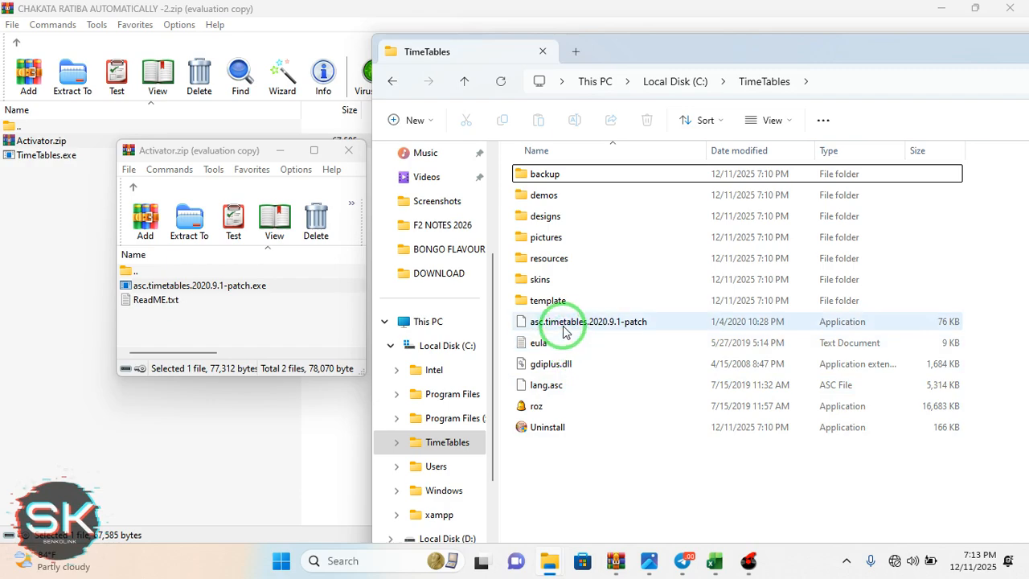
- Run asc.timetables.2020.9.1-patch from the TimeTables folder, apply the patch to roz.exe and exit the patcher
click(562, 326)
double_click(563, 330)
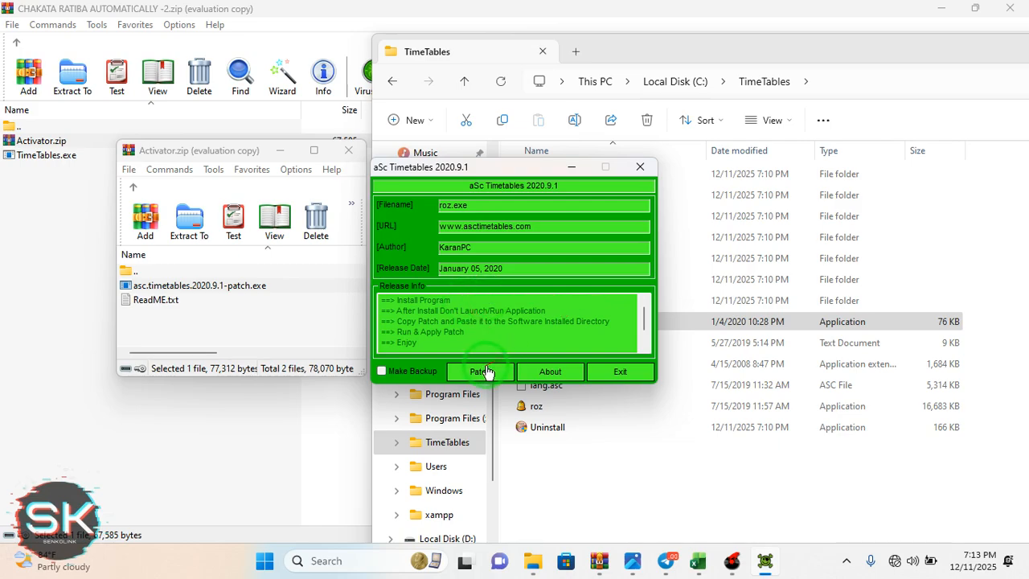
click(481, 373)
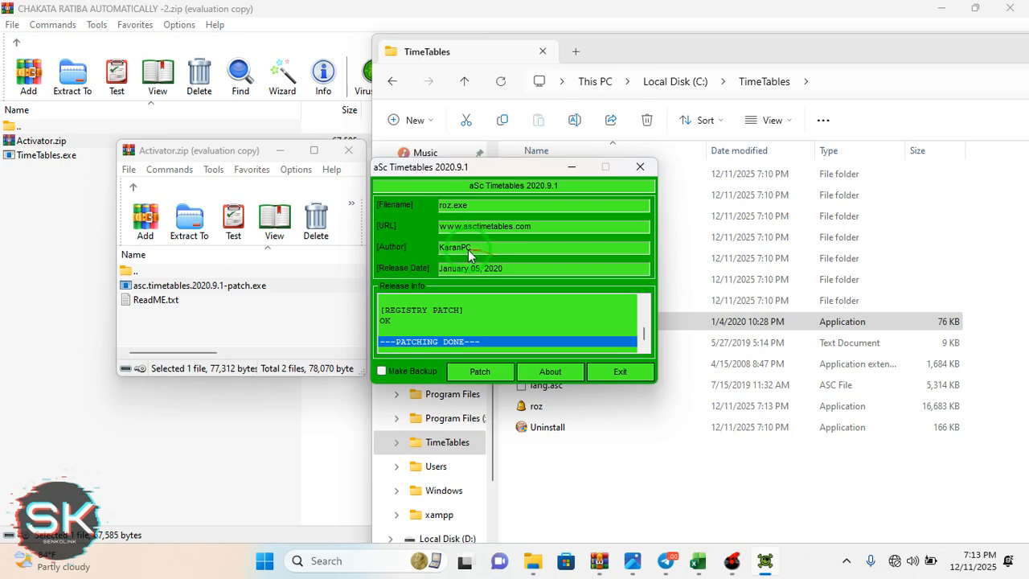
drag(457, 249, 496, 376)
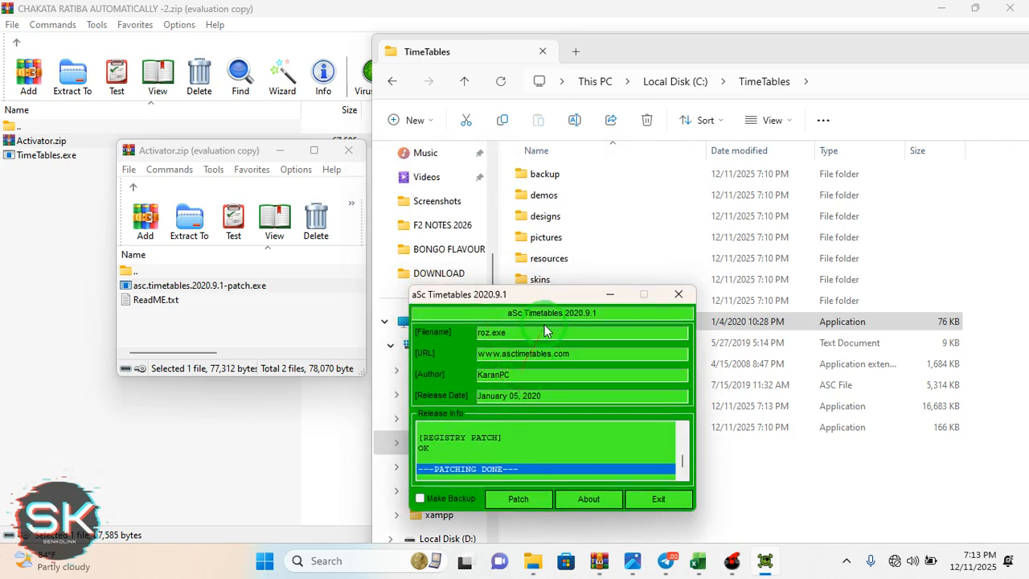
drag(567, 295, 558, 190)
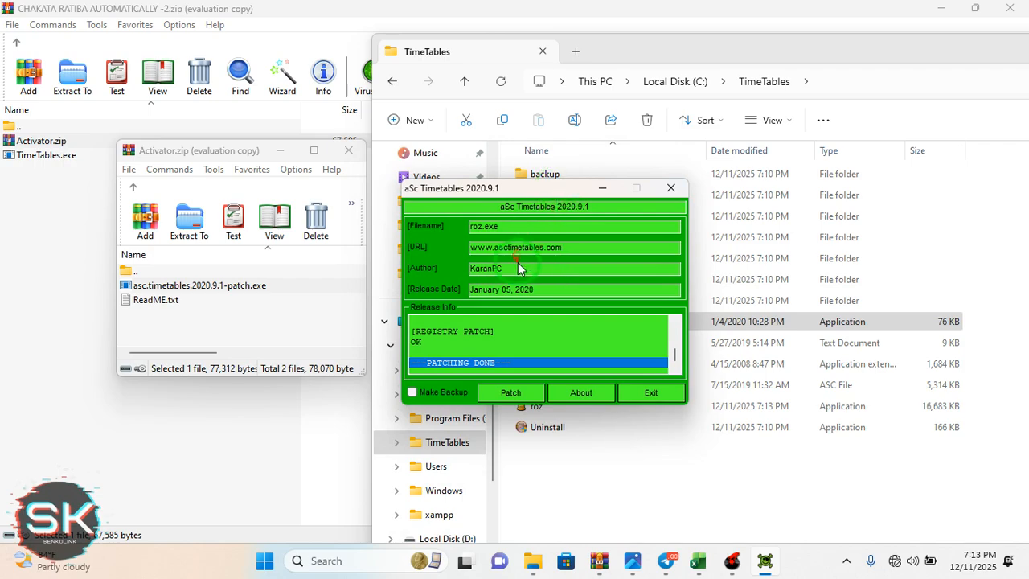
drag(514, 268, 491, 274)
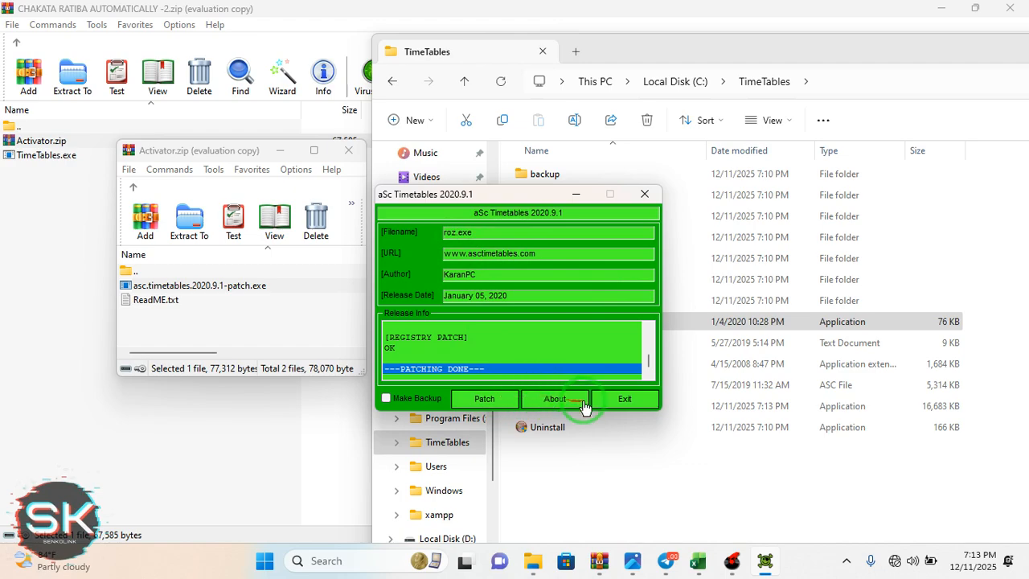
click(617, 400)
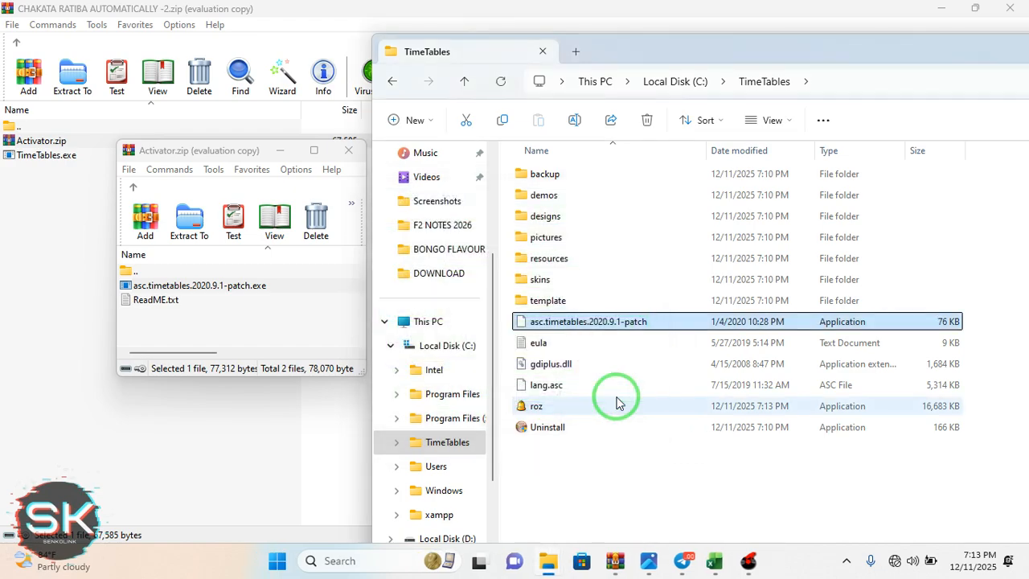
- Reopen the patcher from the TimeTables folder, apply the patch to roz.exe a second time and close it
click(619, 321)
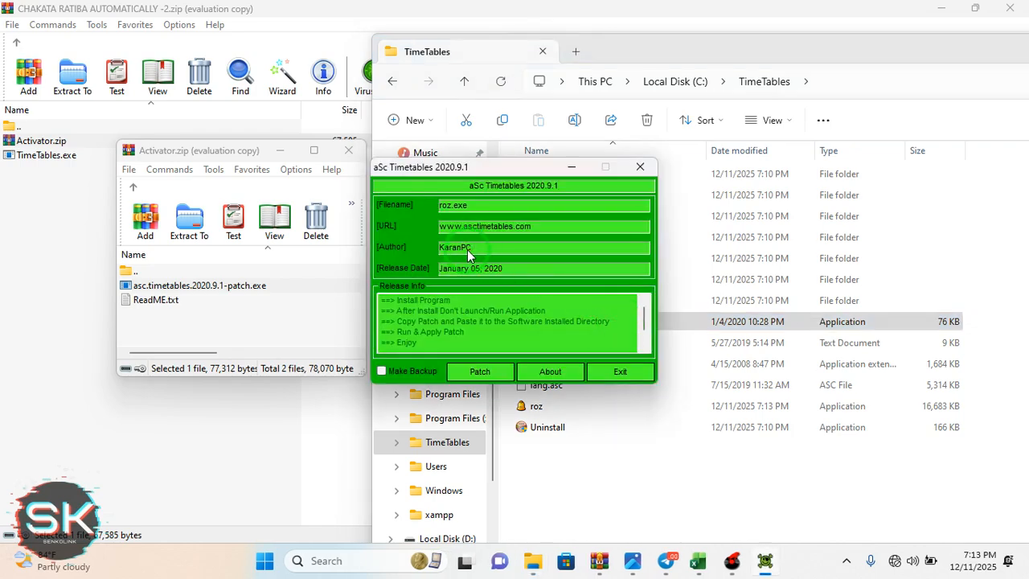
drag(467, 250, 473, 244)
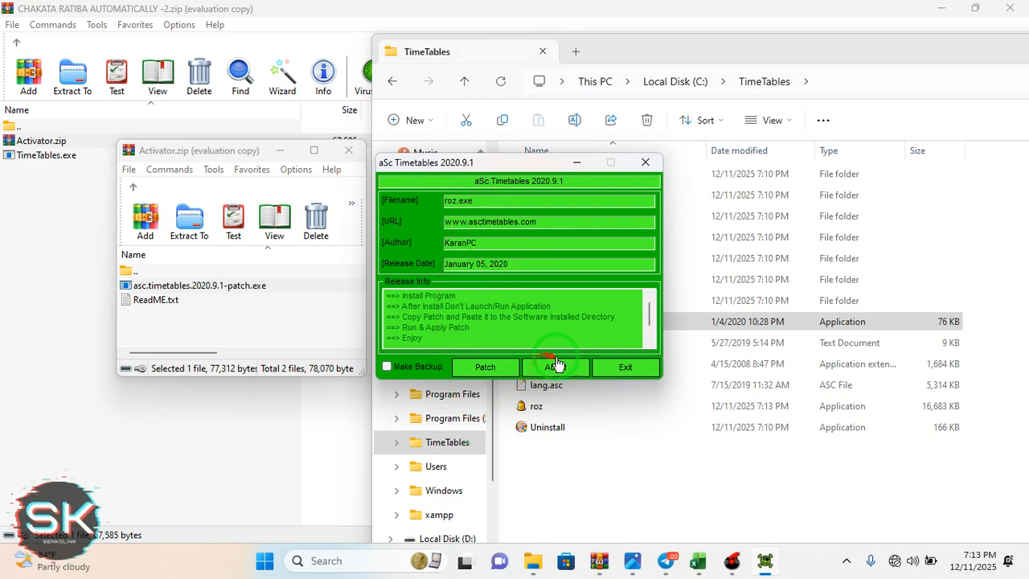
click(485, 367)
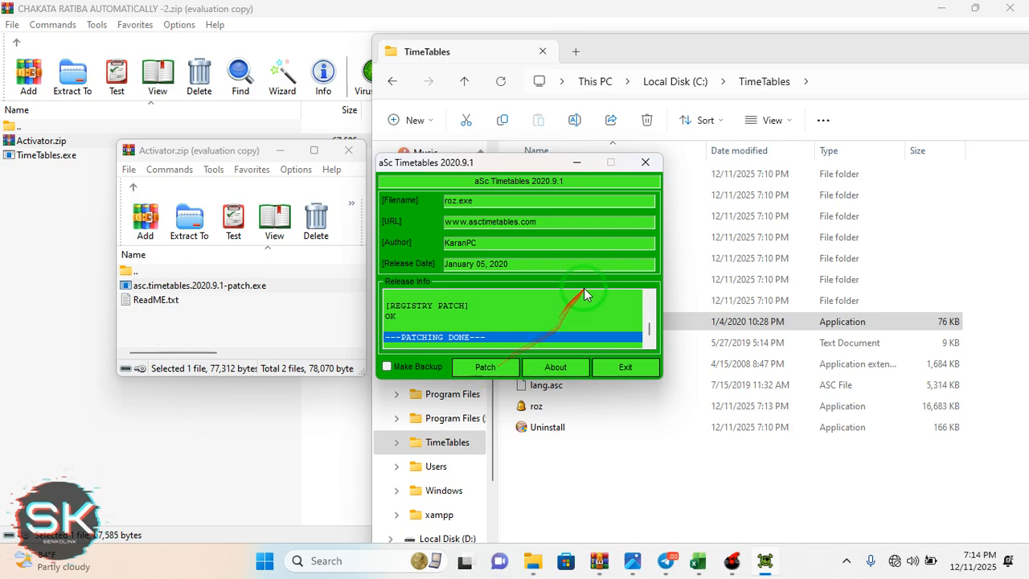
click(653, 163)
- Close the TimeTables folder window and both WinRAR archive windows to return to the desktop
drag(924, 64, 777, 92)
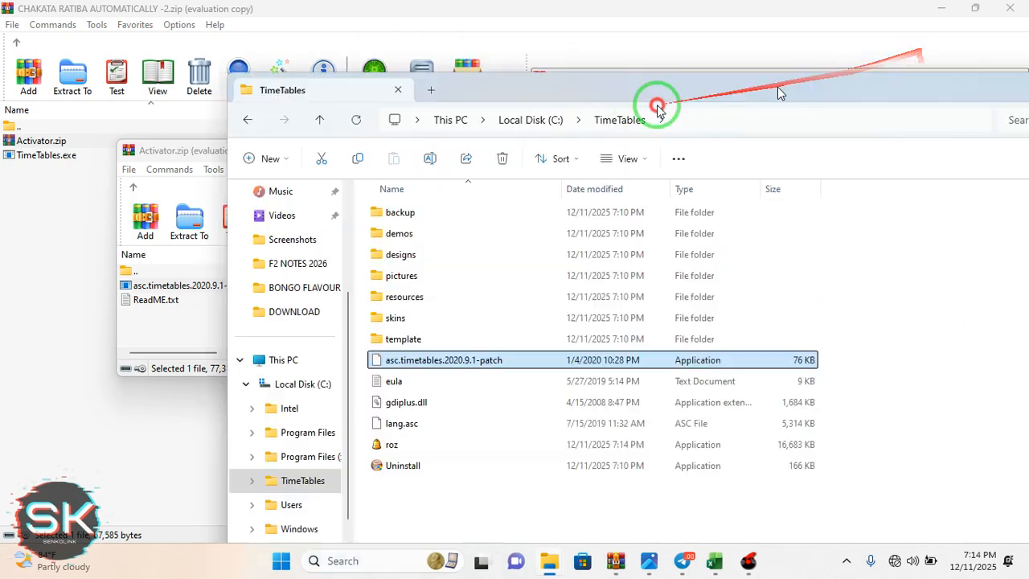
drag(658, 110, 551, 108)
click(1011, 105)
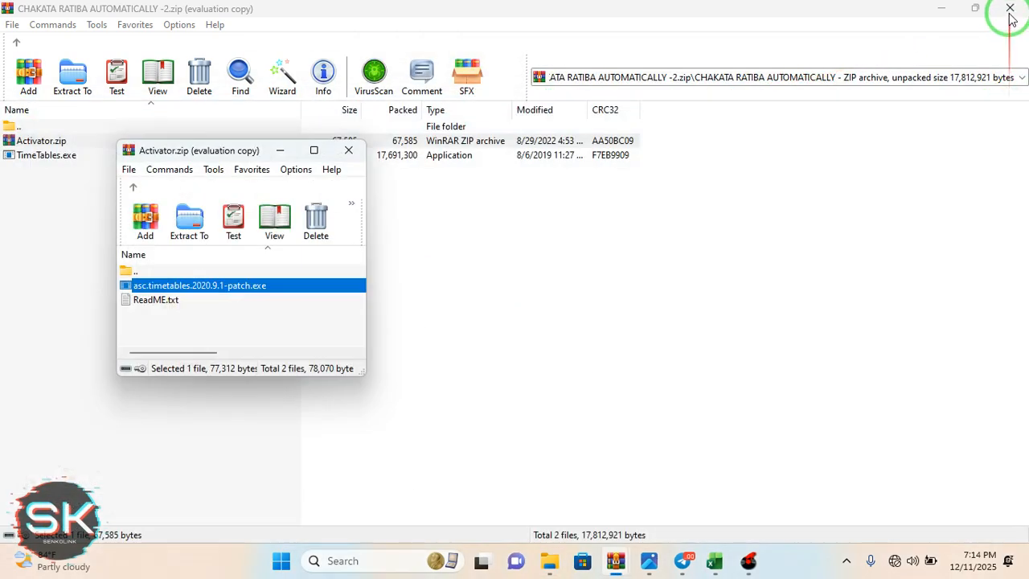
click(1011, 18)
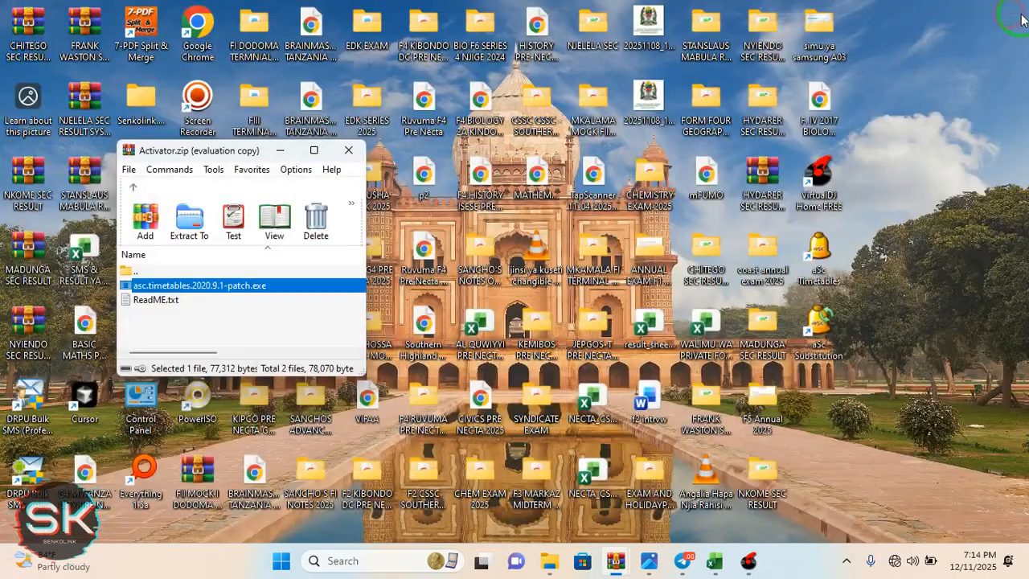
click(349, 153)
- Launch aSc Timetables from the desktop and check its registration, keeping the existing registration name and code
click(822, 274)
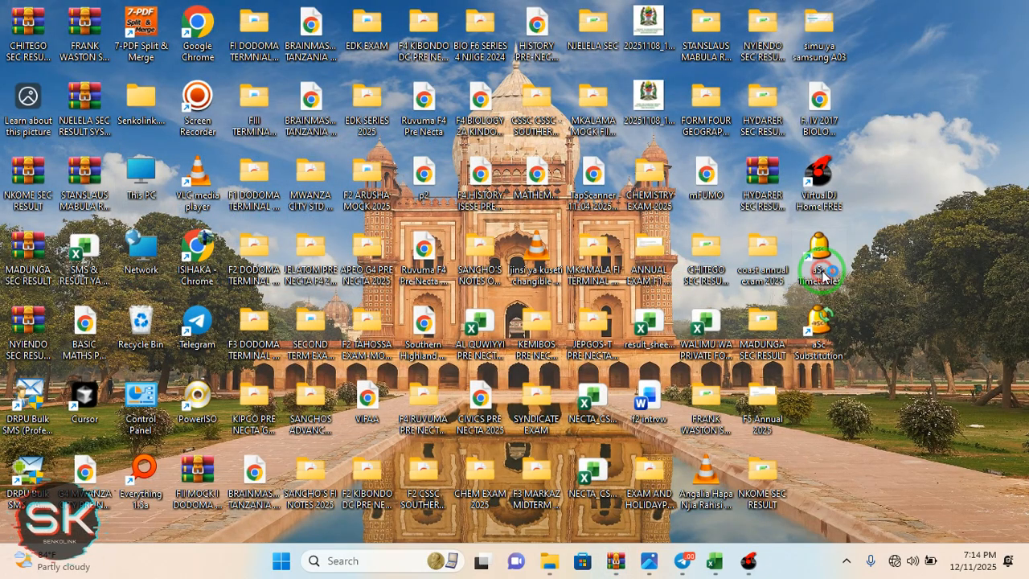
click(818, 251)
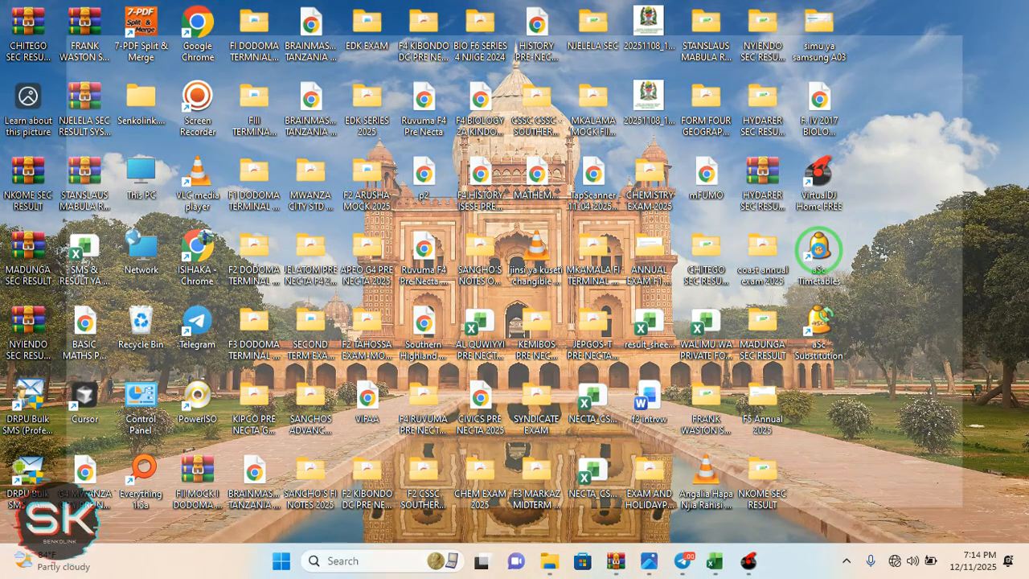
click(293, 447)
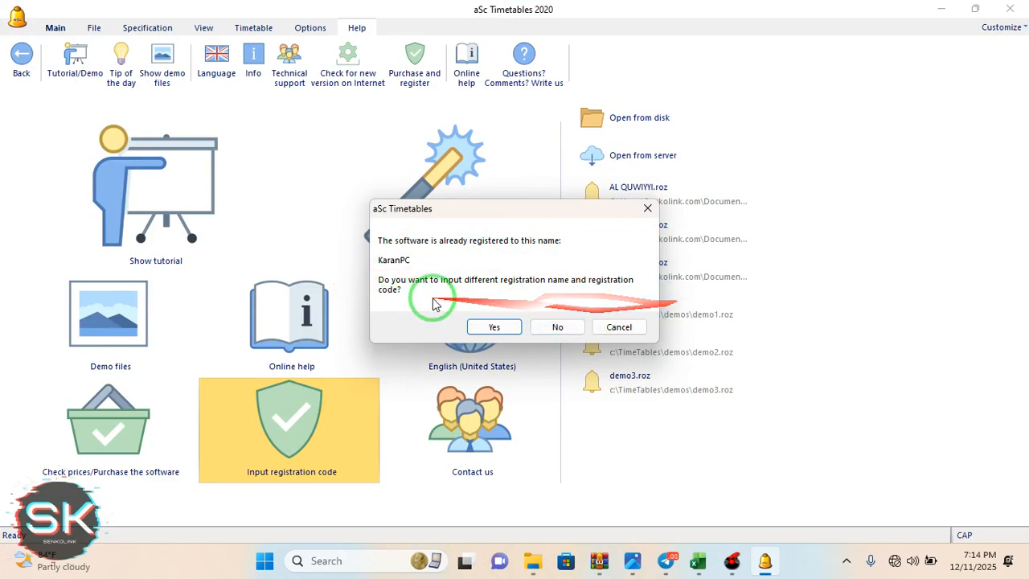
click(560, 326)
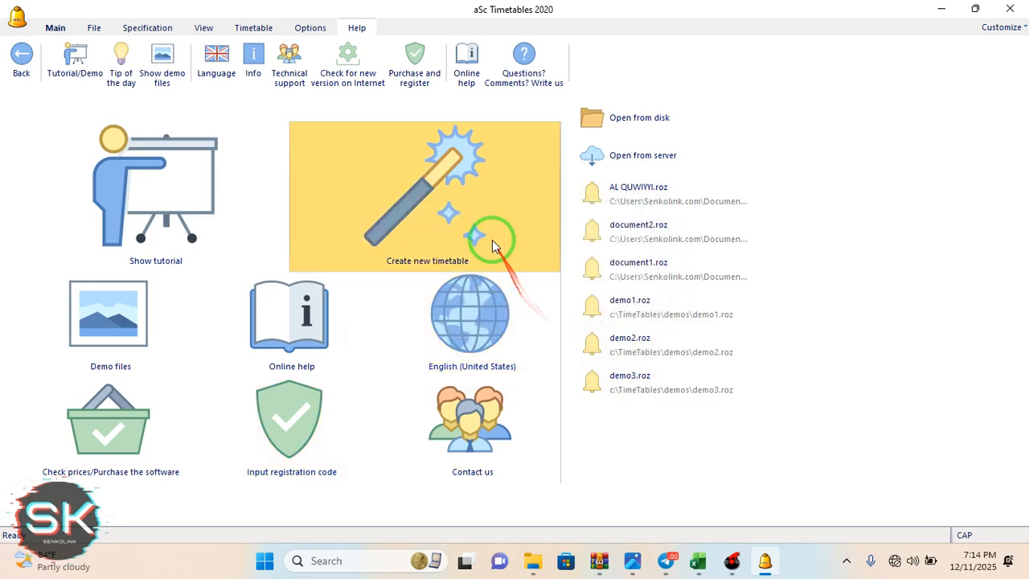
- Create a new timetable and close the setup wizard without filling it in
click(469, 224)
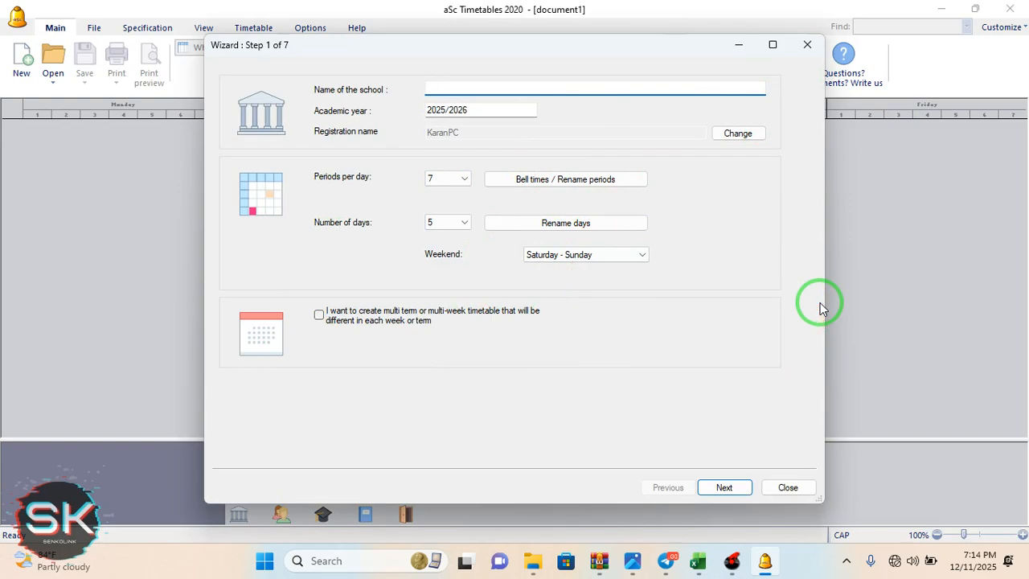
click(819, 48)
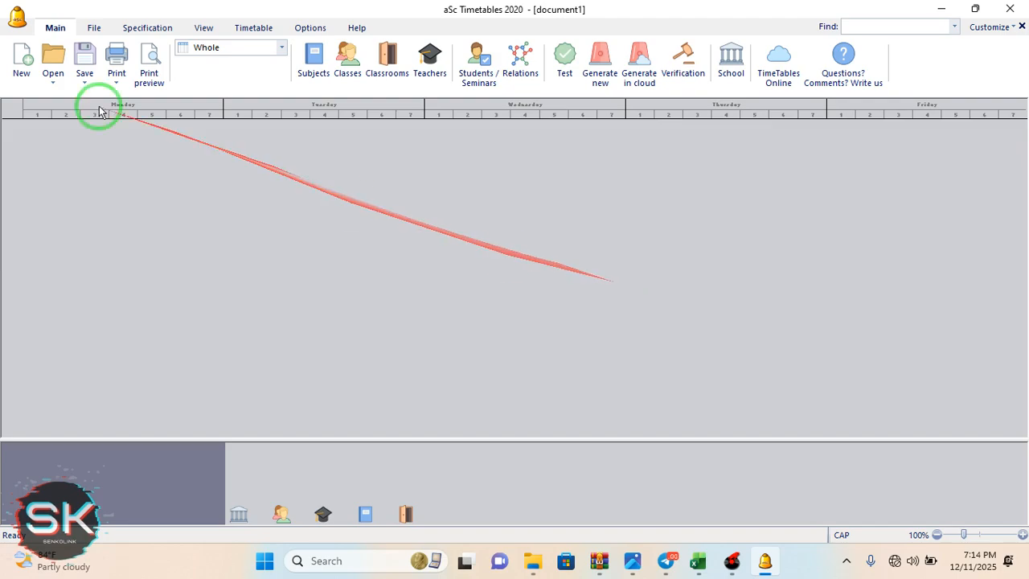
- Open the school's basic data settings and examine the choices for periods per day and number of days, keeping 7 periods and 5 days
click(730, 63)
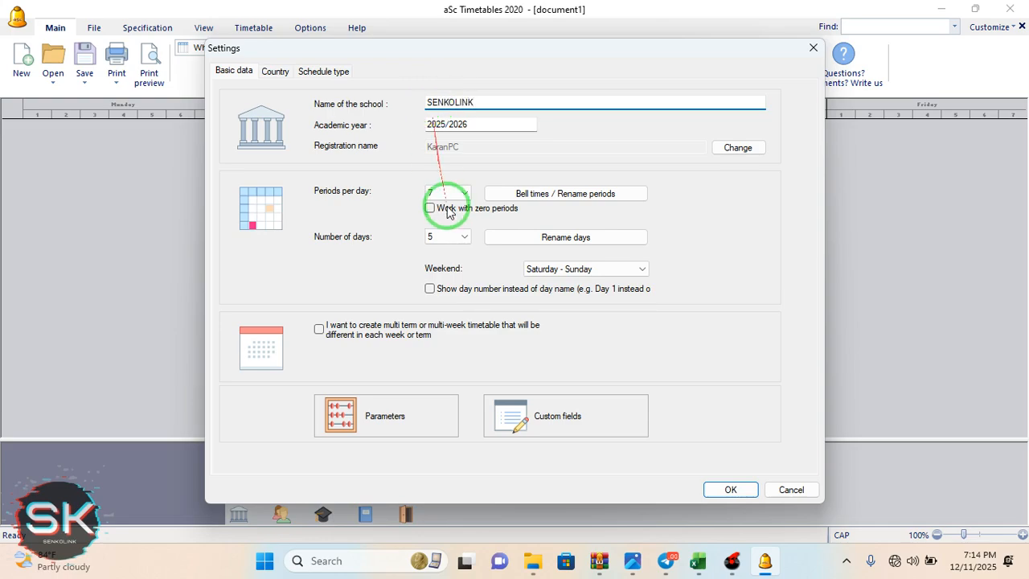
click(457, 193)
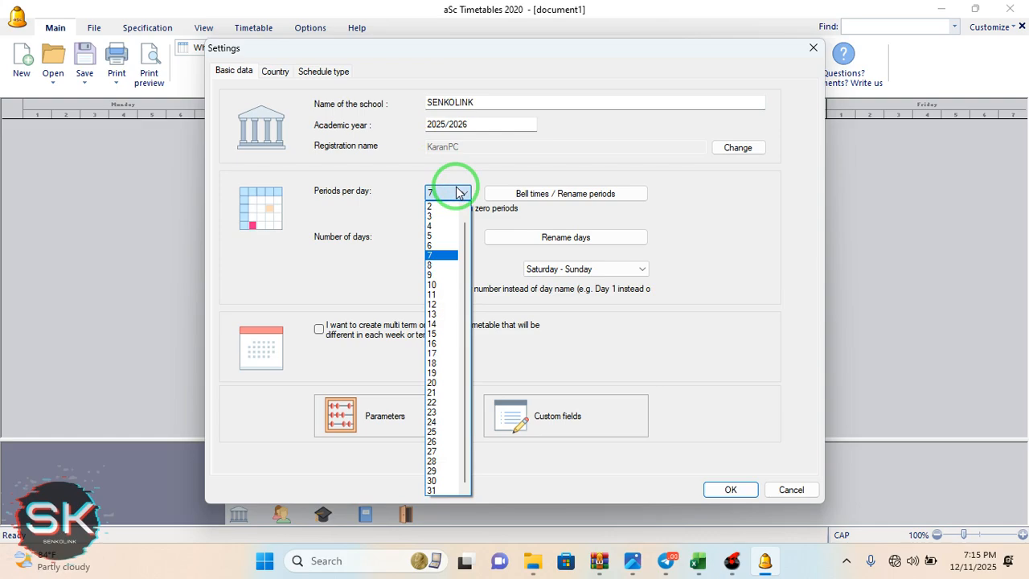
click(457, 193)
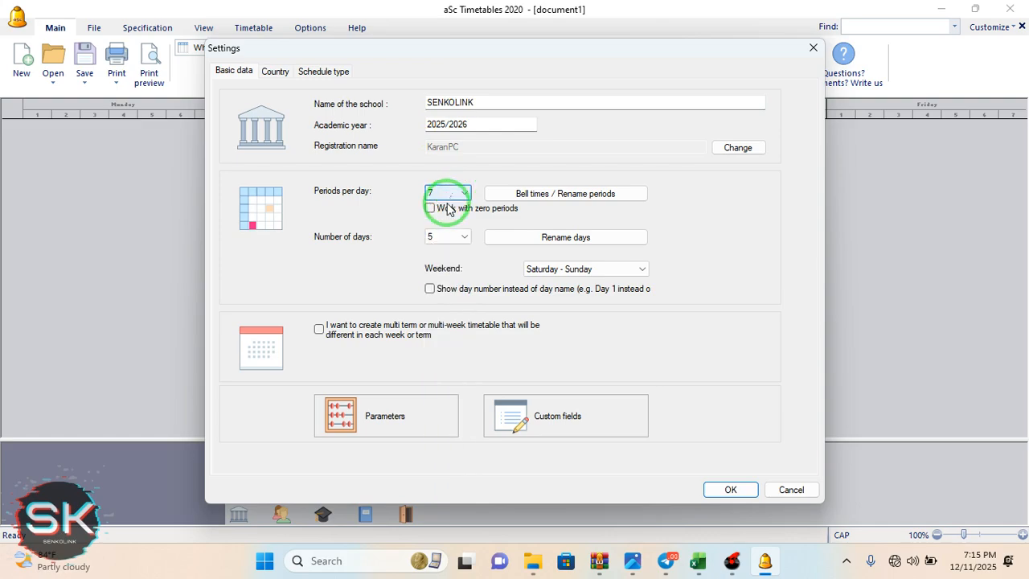
click(444, 241)
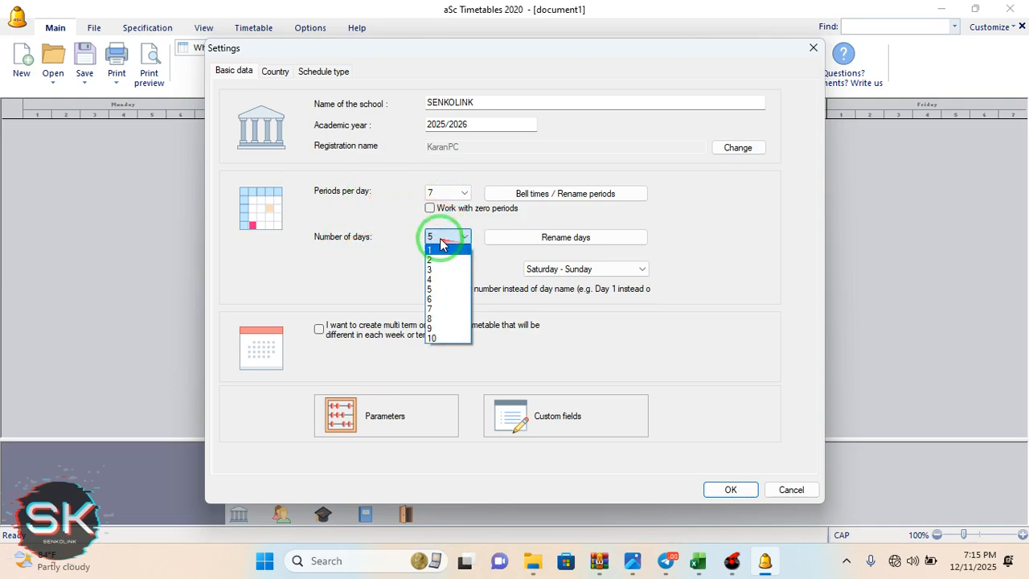
click(472, 224)
click(462, 236)
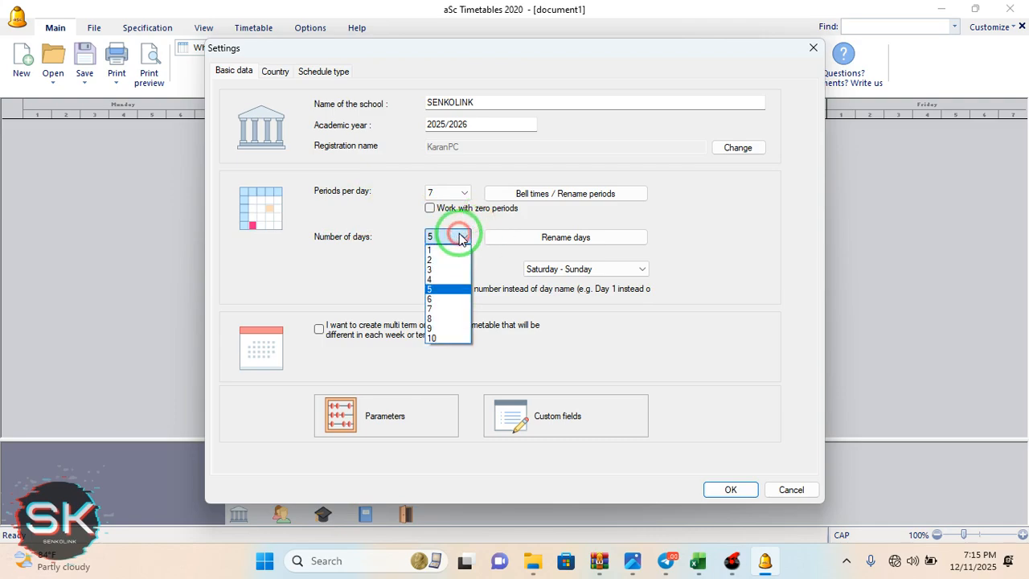
click(480, 228)
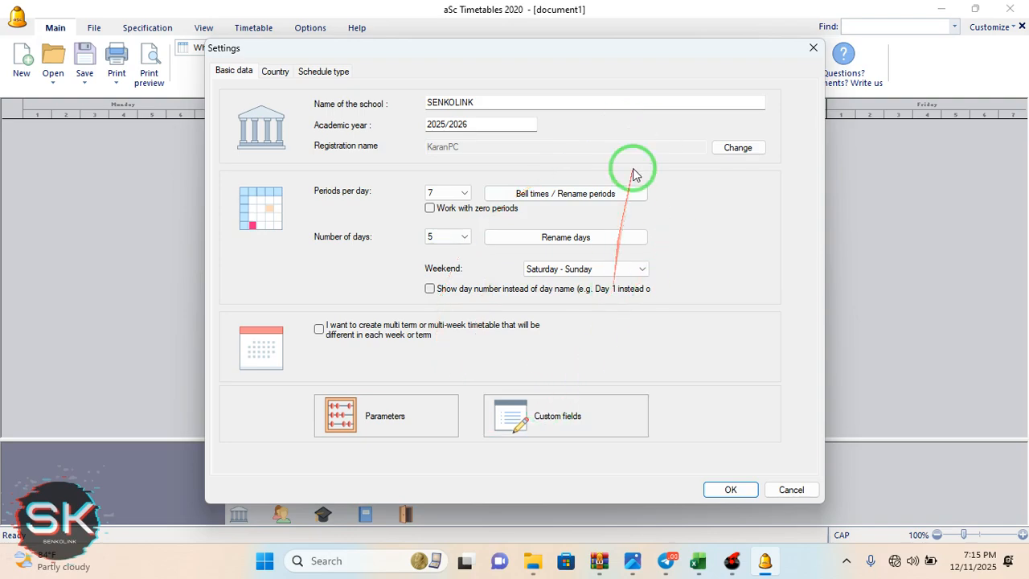
- Review the bell times and period names, close that list and accept the school settings
click(587, 193)
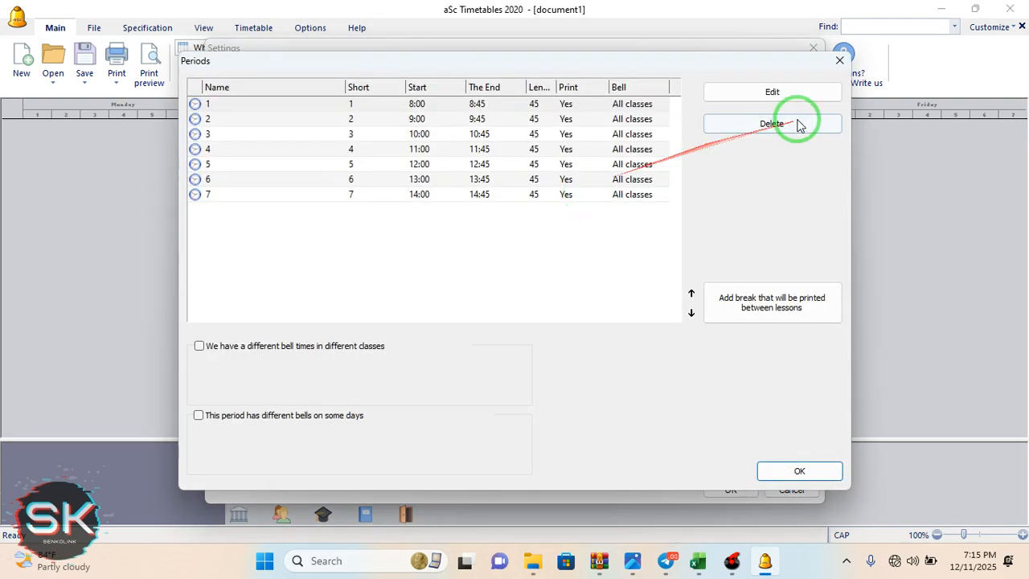
click(838, 61)
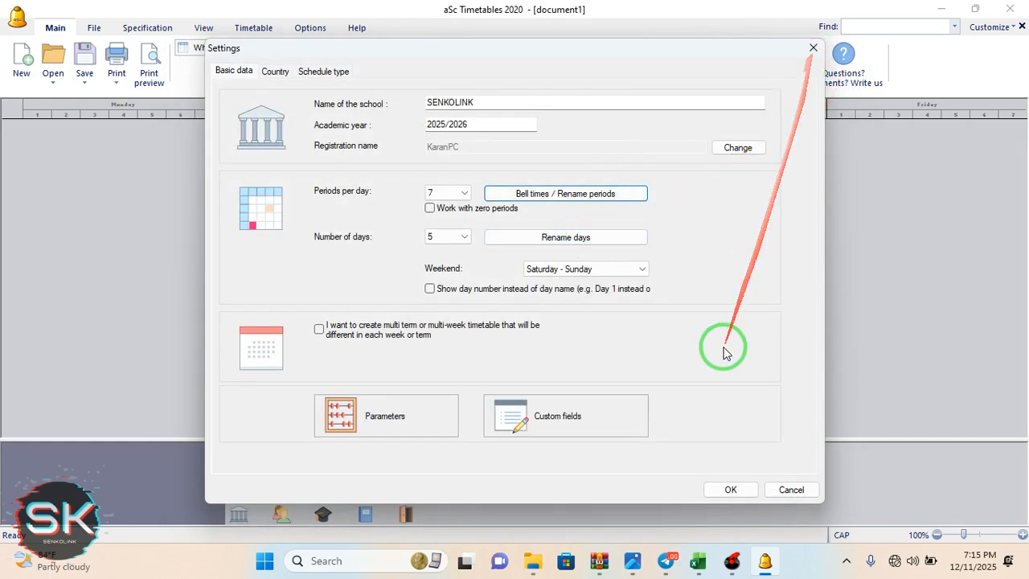
click(728, 490)
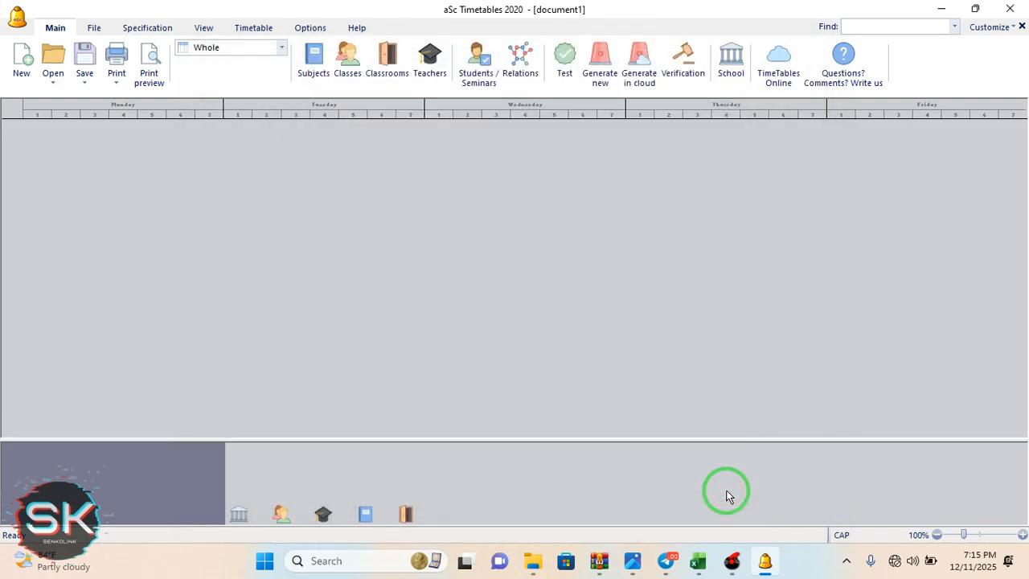